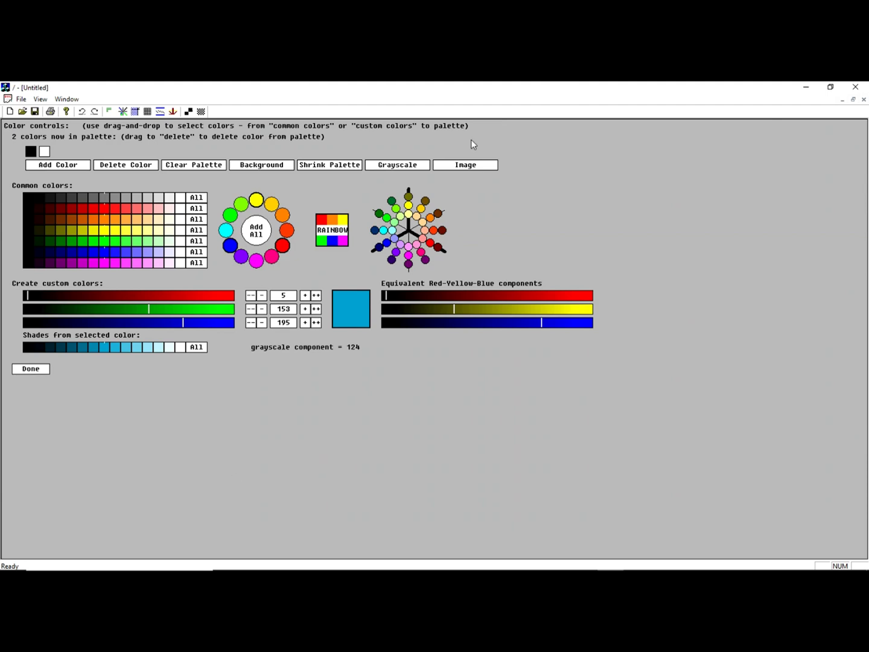
- Copy the entire 400x400square image from Paint and load it into the color controls as the source image
{"action": "left_click", "coordinate": [457, 169]}
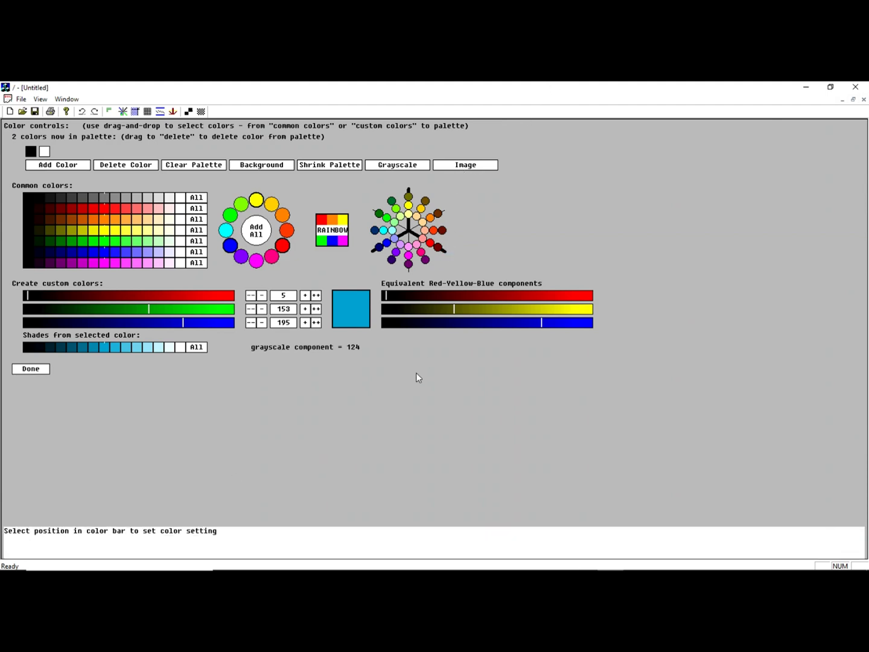
{"action": "mouse_move", "coordinate": [321, 568]}
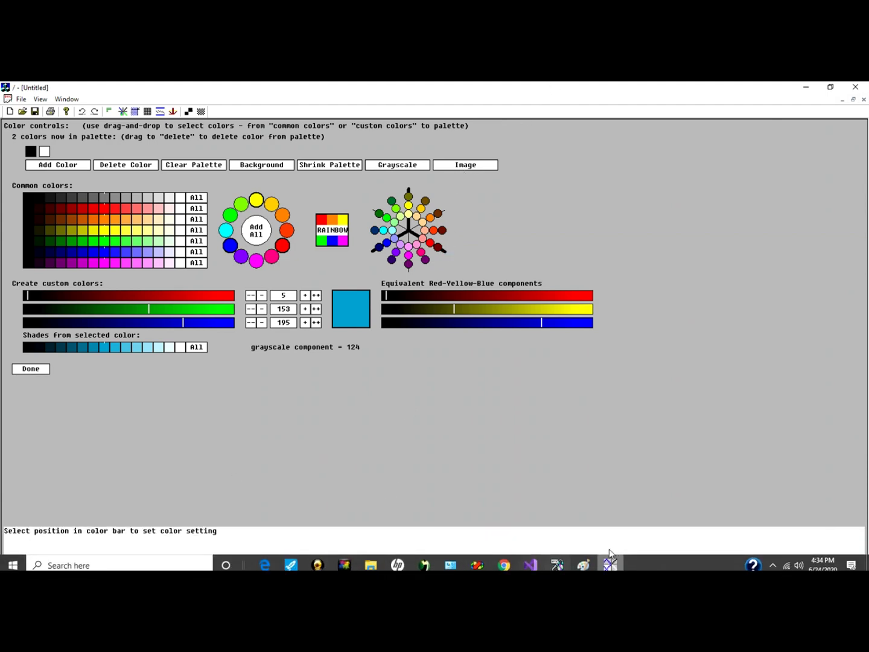
{"action": "left_click", "coordinate": [587, 557]}
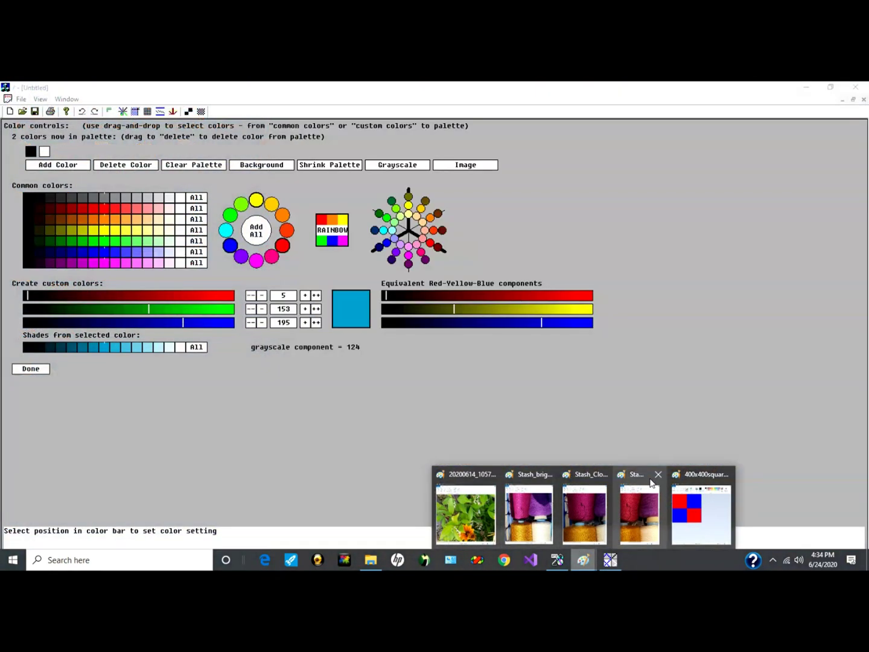
{"action": "left_click", "coordinate": [695, 480]}
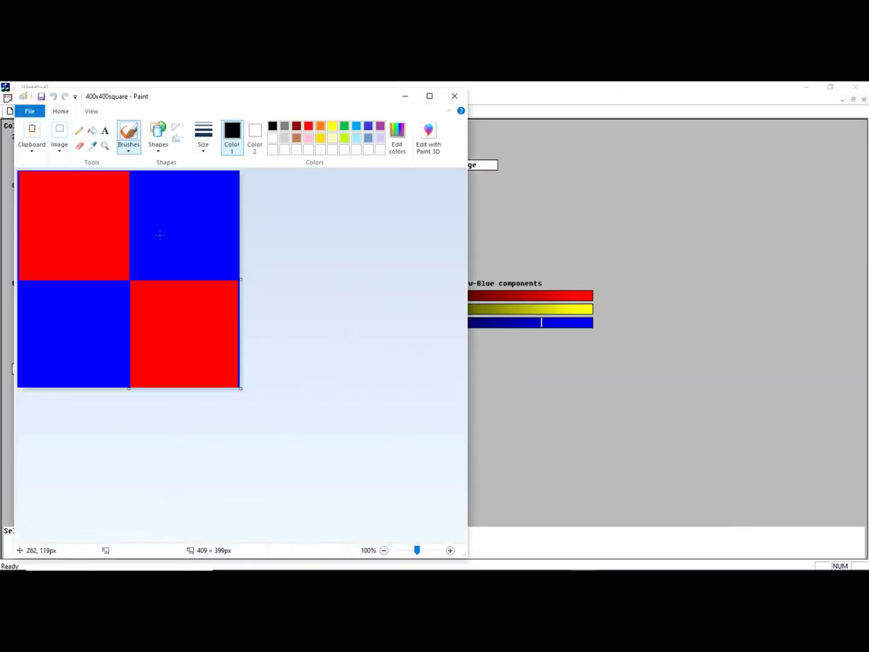
{"action": "key", "text": "ctrl+a"}
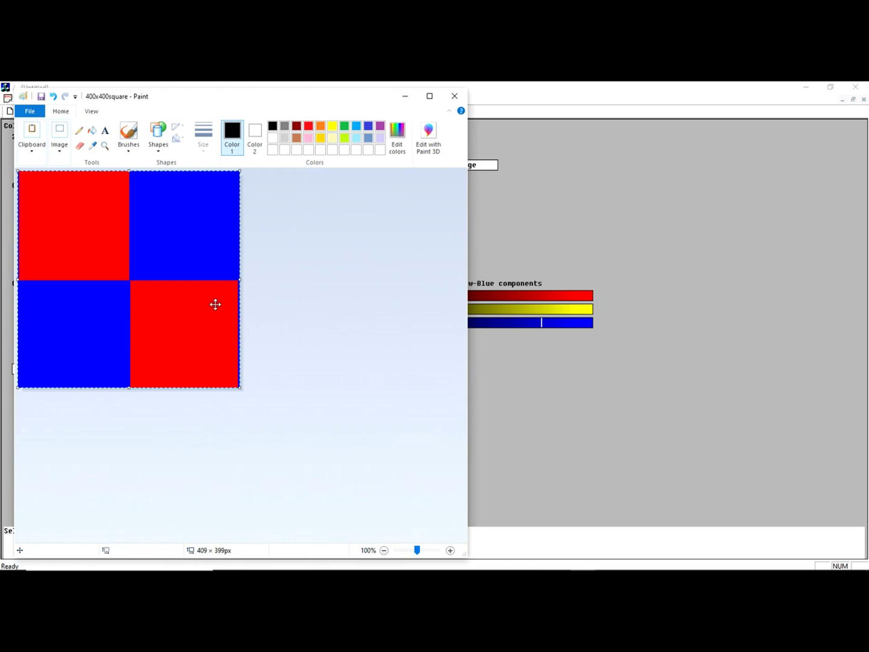
{"action": "left_click", "coordinate": [617, 416]}
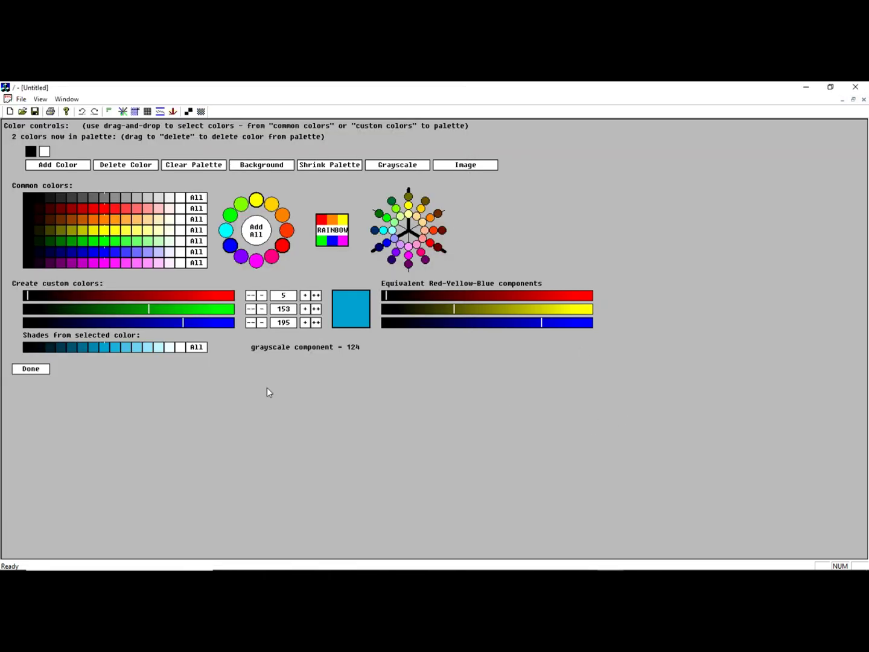
{"action": "left_click", "coordinate": [470, 168]}
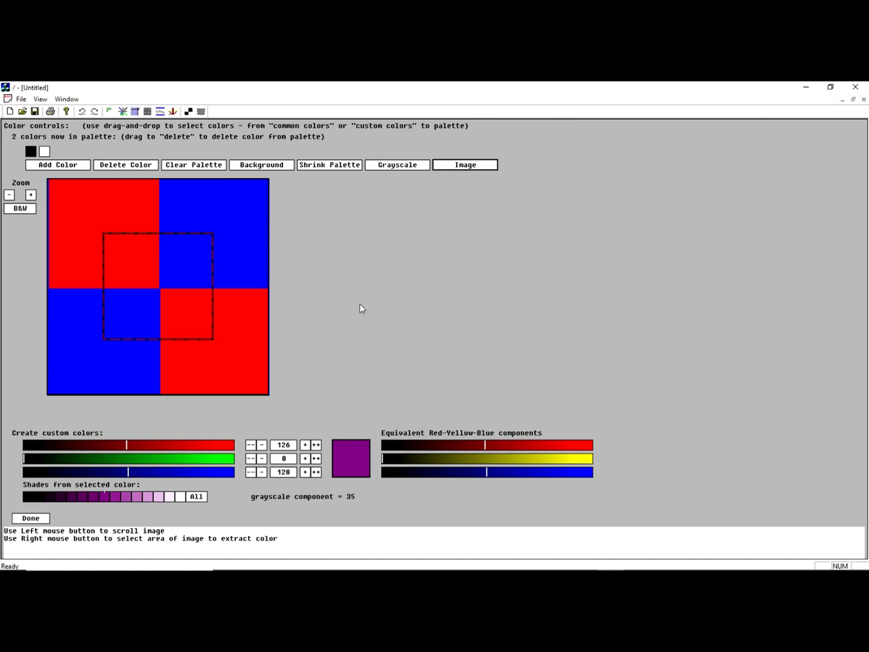
- Extract the color from a square area inside the enlarged image's red quadrant, beside its border with the blue quadrant
{"action": "left_click", "coordinate": [31, 195]}
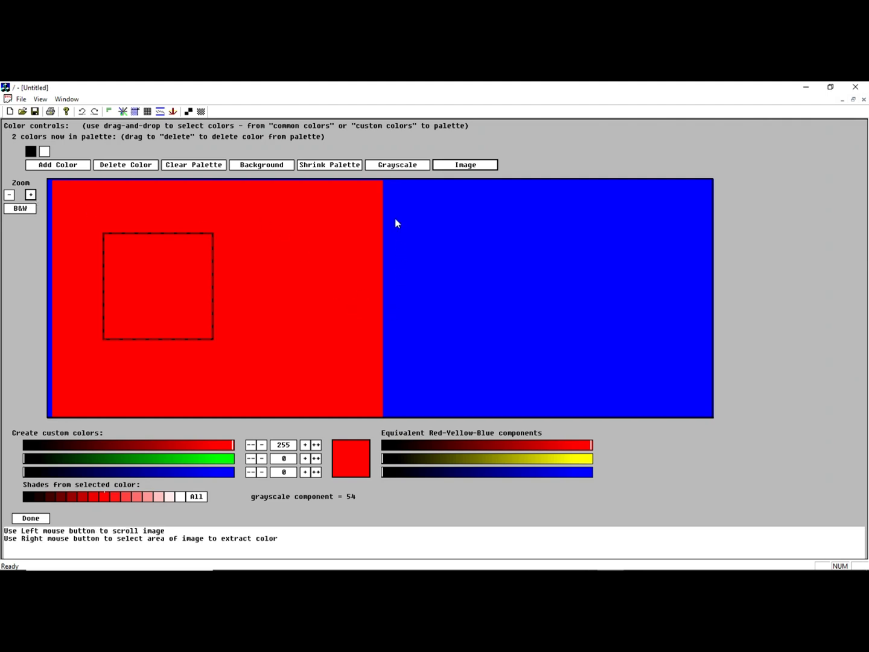
{"action": "left_click", "coordinate": [380, 310]}
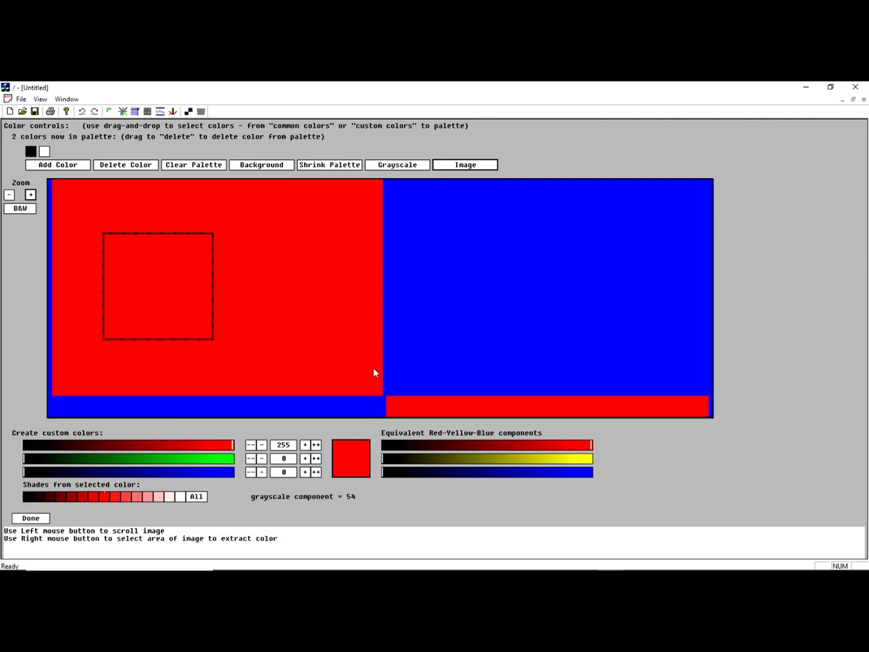
{"action": "left_click_drag", "start_coordinate": [373, 372], "coordinate": [379, 316]}
{"action": "mouse_move", "coordinate": [384, 359]}
{"action": "left_mouse_down"}
{"action": "mouse_move", "coordinate": [386, 312]}
{"action": "mouse_move", "coordinate": [384, 369]}
{"action": "left_mouse_up"}
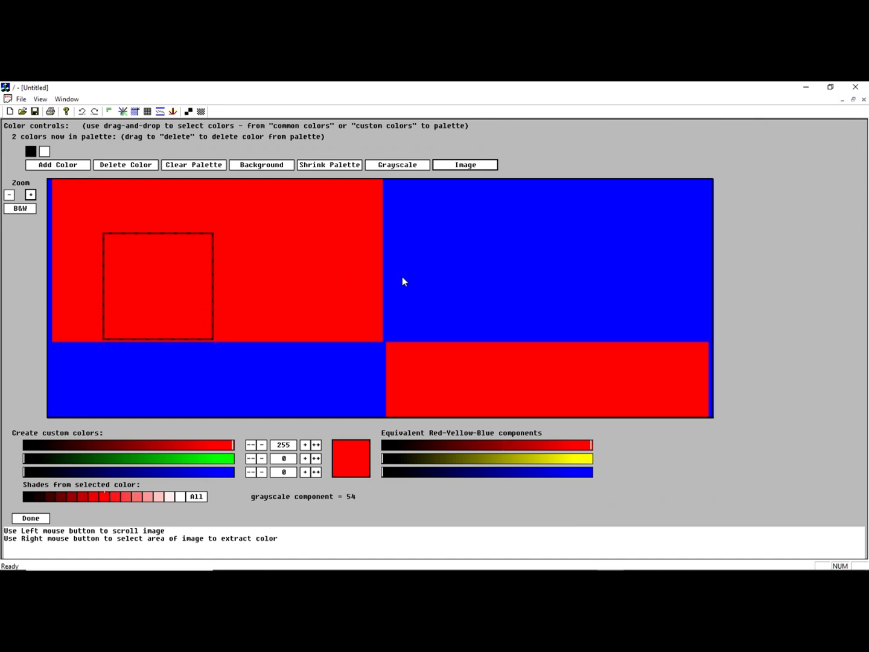
{"action": "left_click", "coordinate": [275, 316]}
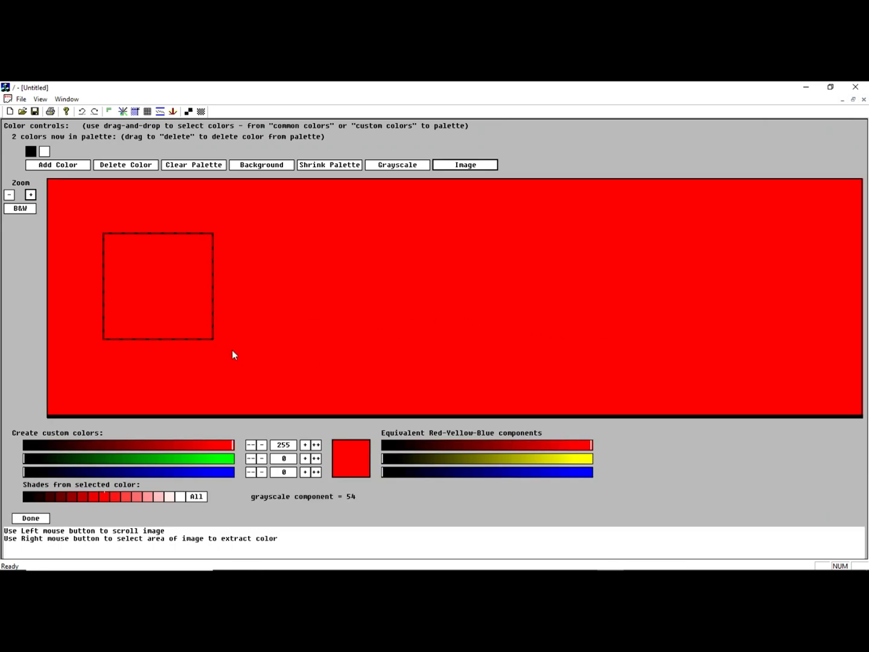
{"action": "left_click_drag", "start_coordinate": [620, 350], "coordinate": [531, 362]}
{"action": "left_click_drag", "start_coordinate": [454, 331], "coordinate": [400, 315]}
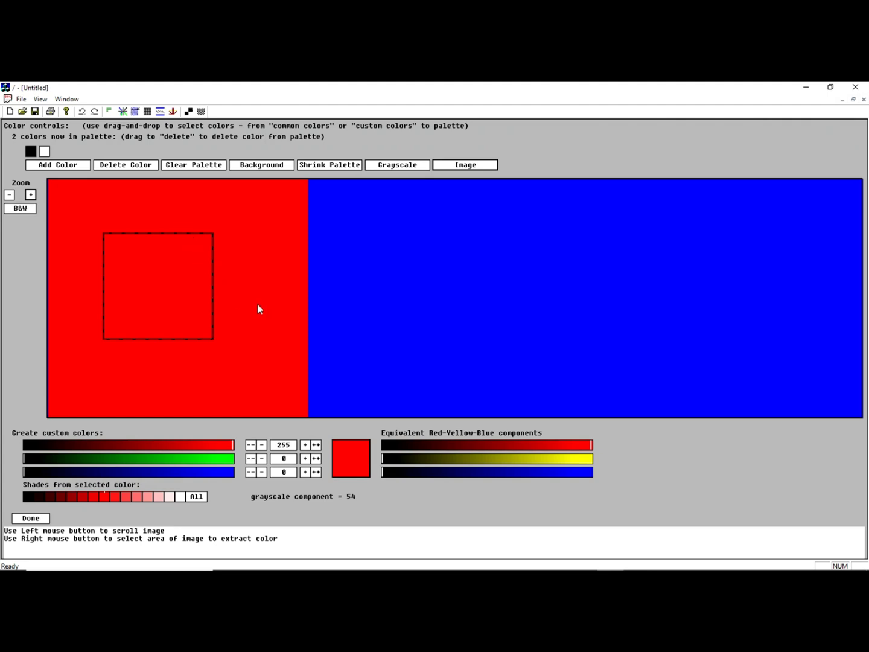
{"action": "left_click_drag", "start_coordinate": [189, 242], "coordinate": [290, 344]}
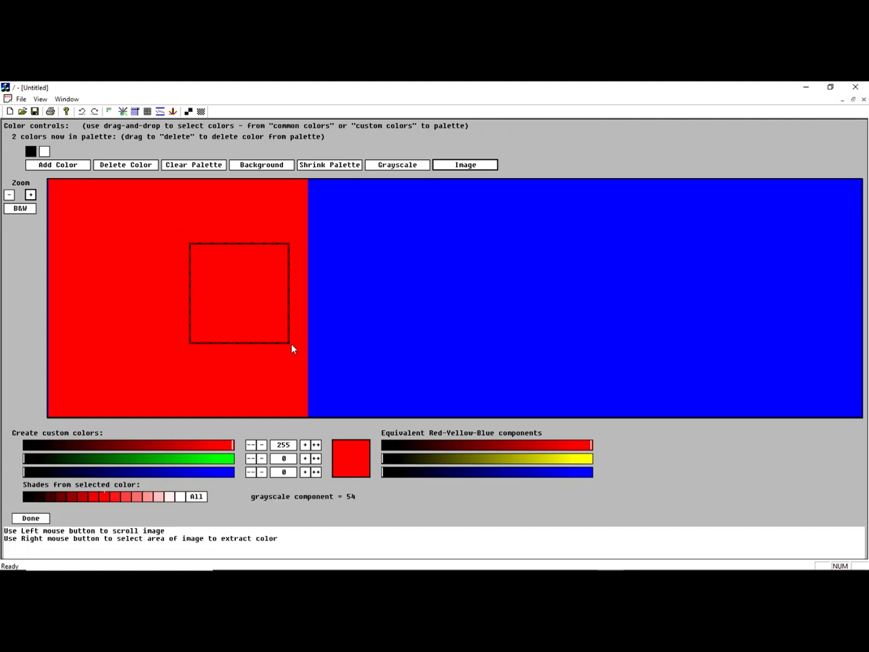
- Shift the image gradually beneath the sampling square from red to fully blue to examine the averaged colors
{"action": "left_click", "coordinate": [349, 320]}
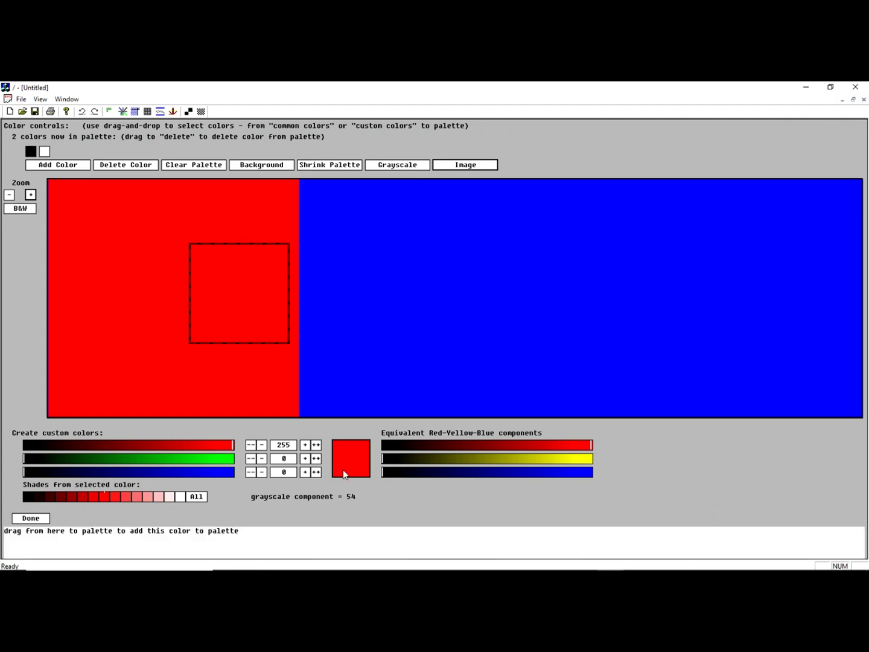
{"action": "left_click", "coordinate": [331, 290]}
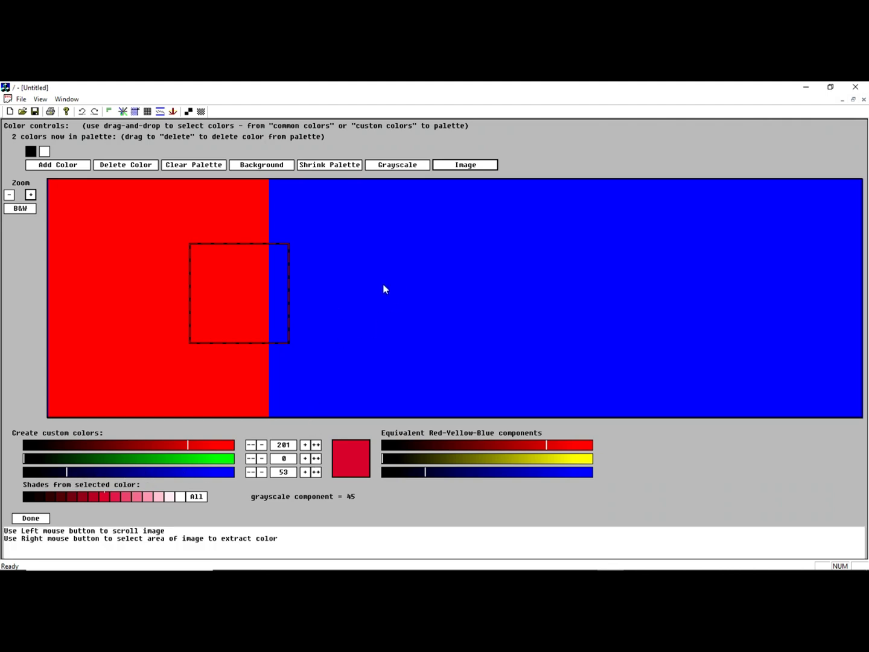
{"action": "left_click", "coordinate": [363, 287]}
{"action": "left_click", "coordinate": [356, 289]}
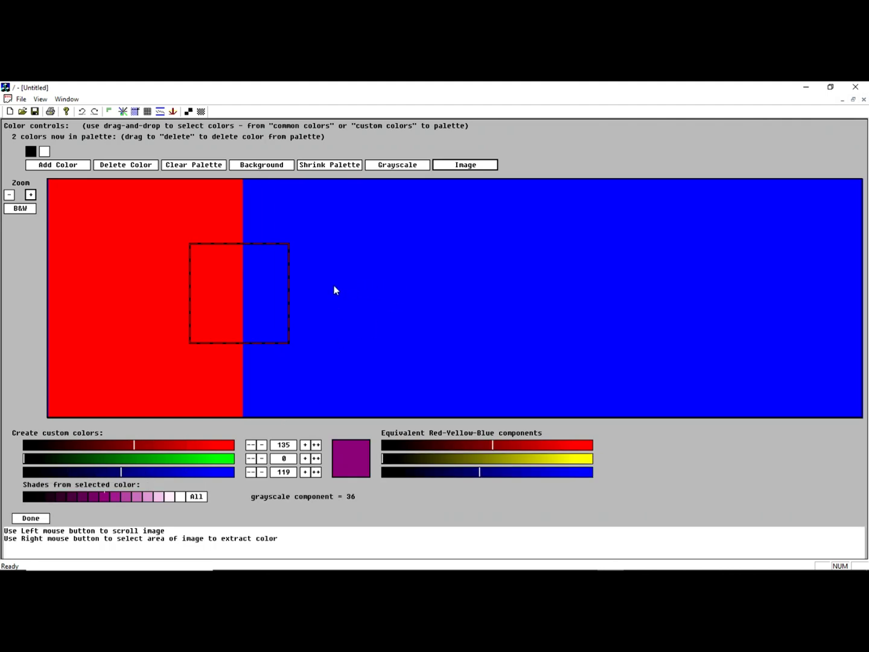
{"action": "left_click", "coordinate": [335, 290]}
{"action": "left_click", "coordinate": [320, 290]}
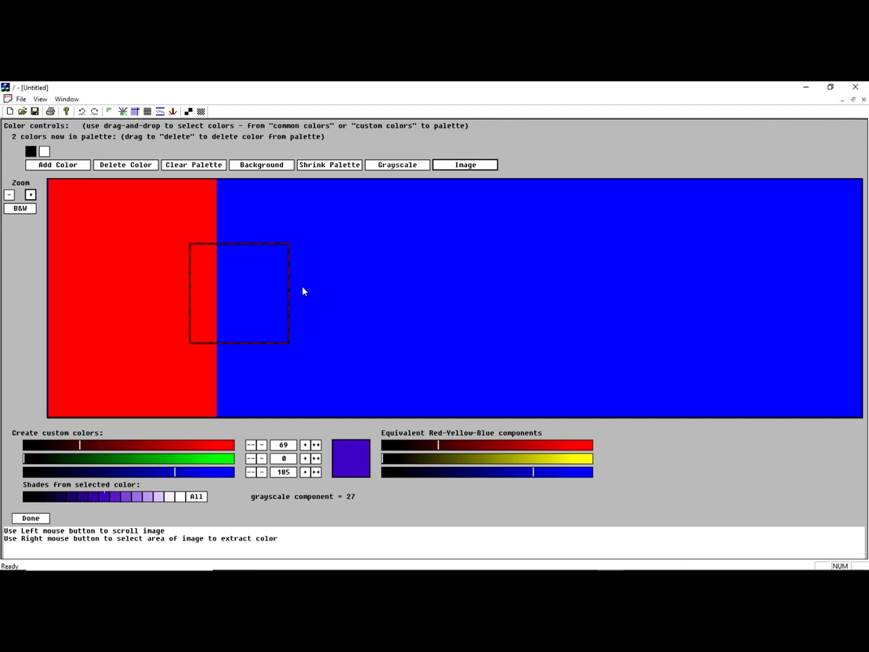
{"action": "left_click", "coordinate": [302, 289]}
{"action": "left_click", "coordinate": [335, 305]}
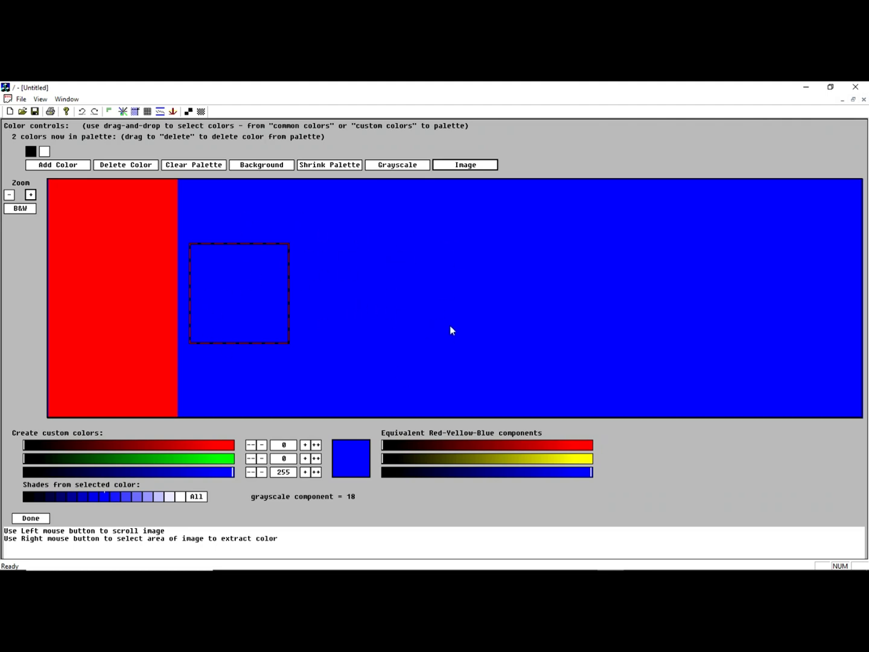
- Replace the source image in the color controls with the flower photo 20200614_105720 from Paint
{"action": "left_click", "coordinate": [466, 165]}
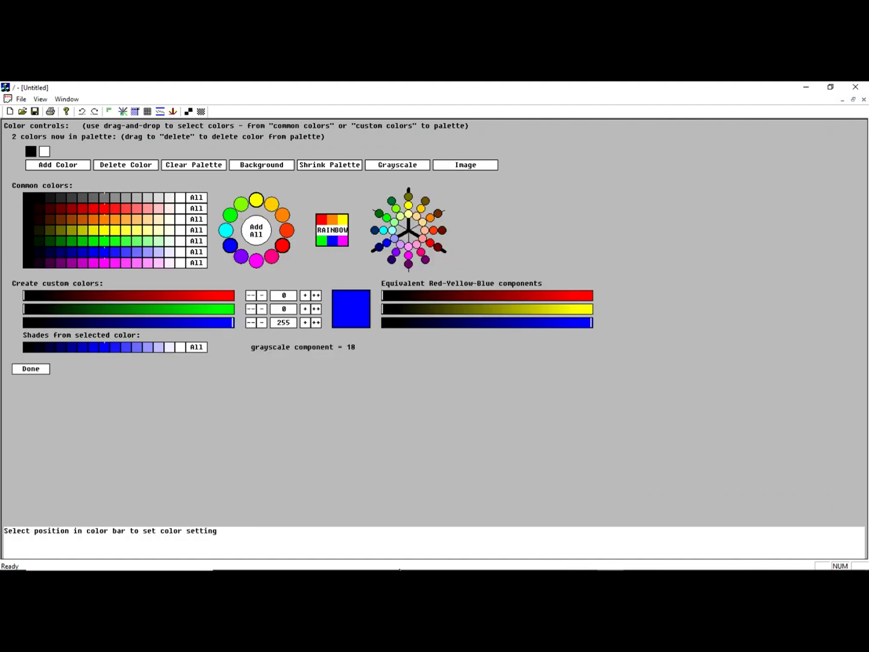
{"action": "mouse_move", "coordinate": [399, 570]}
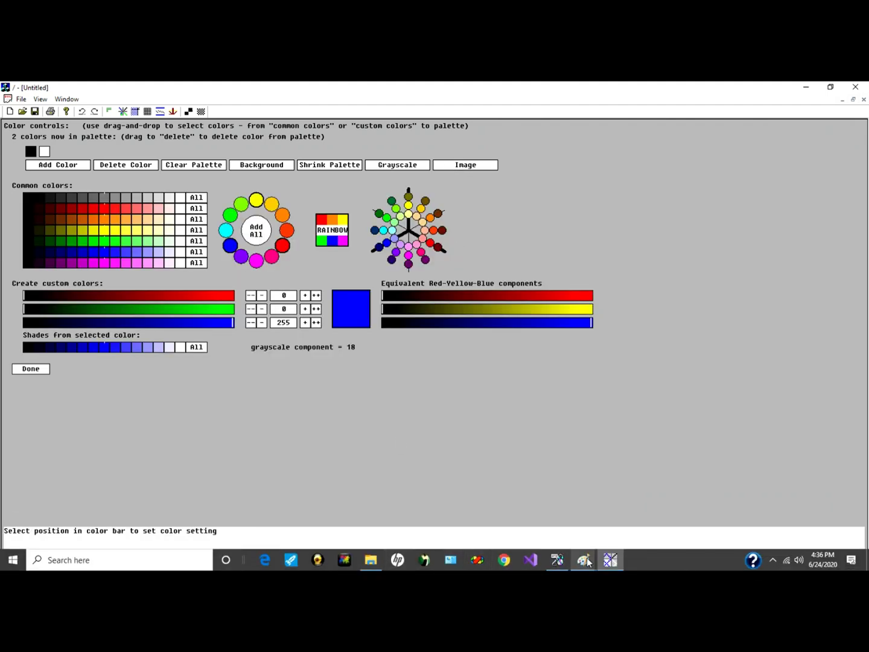
{"action": "left_click", "coordinate": [585, 558]}
{"action": "left_click", "coordinate": [465, 513]}
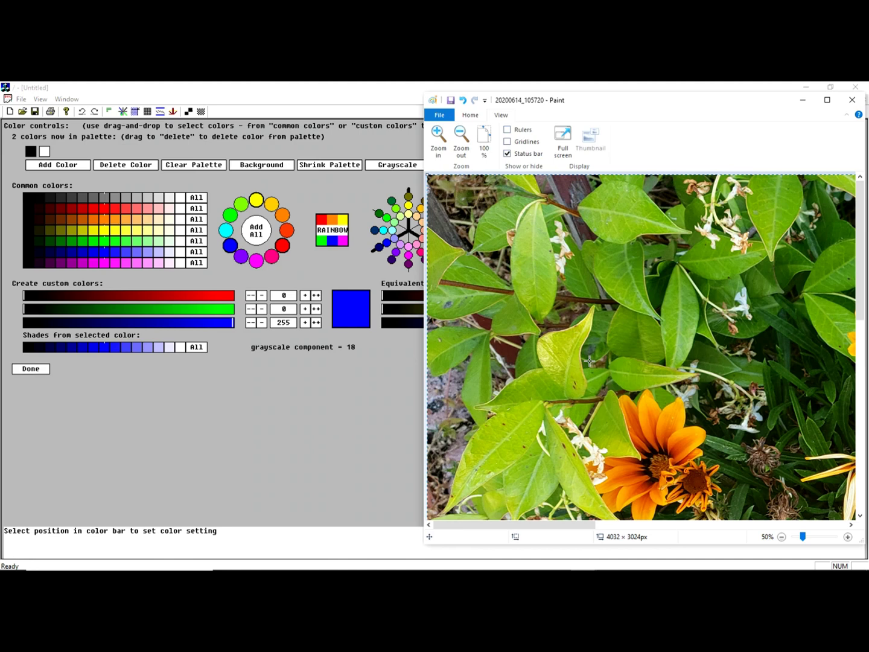
{"action": "left_click", "coordinate": [421, 152]}
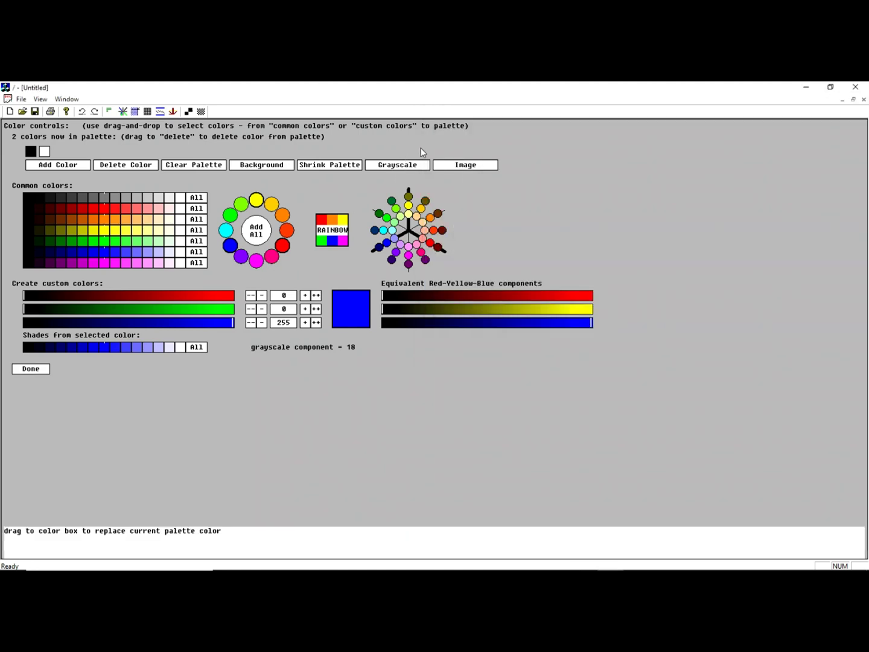
{"action": "left_click", "coordinate": [453, 166]}
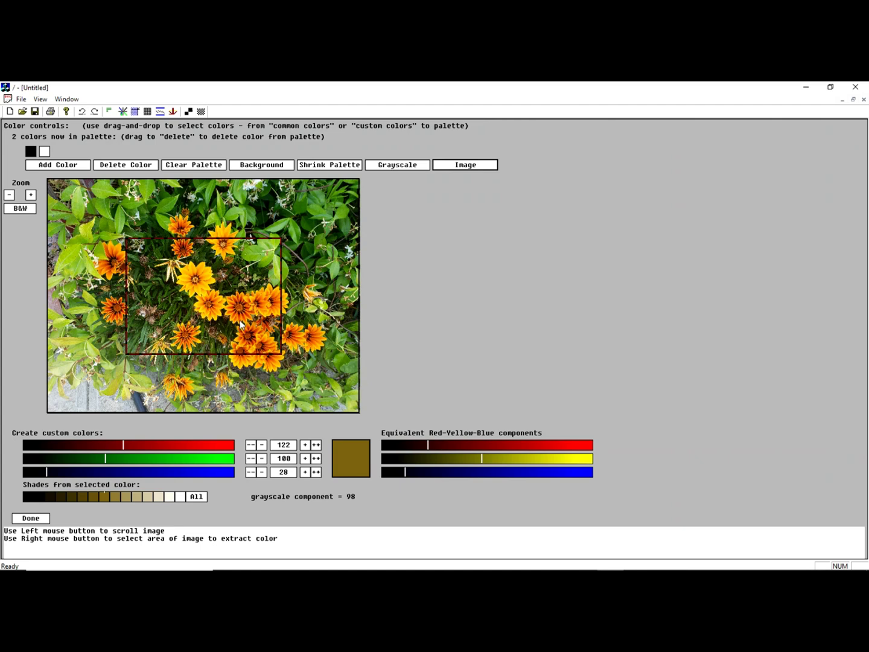
- Extract the orange color from a small area on the large yellow-orange flower's petals and add it to the palette
{"action": "scroll", "coordinate": [239, 320], "scroll_direction": "up", "scroll_amount": 1}
{"action": "scroll", "coordinate": [240, 320], "scroll_direction": "up", "scroll_amount": 1}
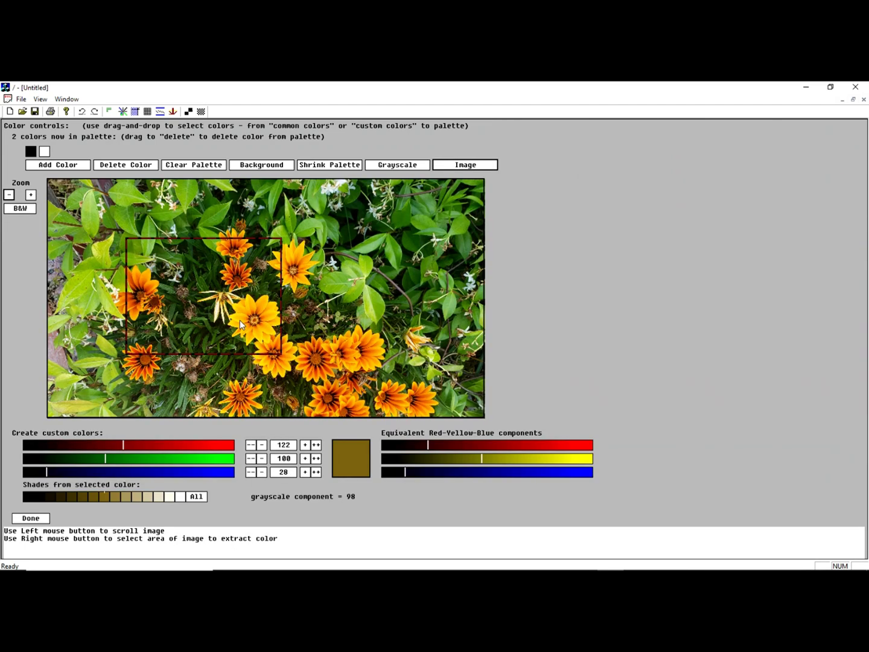
{"action": "scroll", "coordinate": [240, 320], "scroll_direction": "up", "scroll_amount": 1}
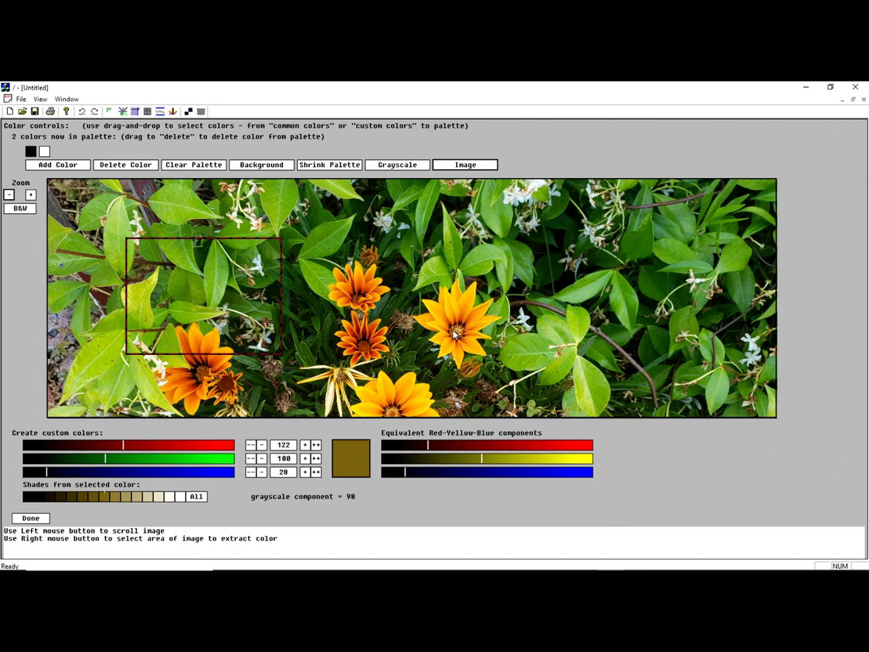
{"action": "double_click", "coordinate": [266, 311]}
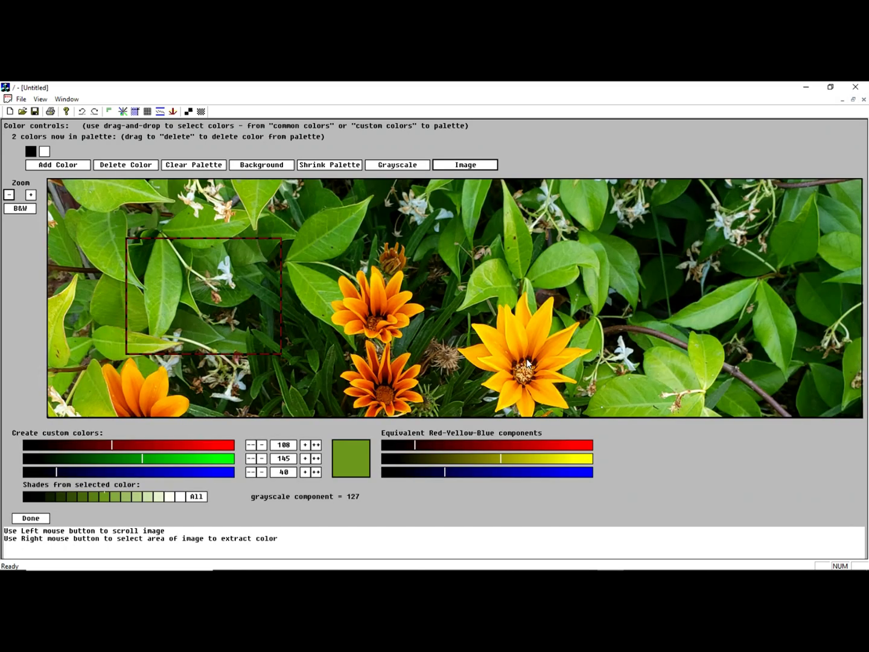
{"action": "left_click_drag", "start_coordinate": [525, 366], "coordinate": [526, 364]}
{"action": "left_click_drag", "start_coordinate": [354, 300], "coordinate": [400, 331]}
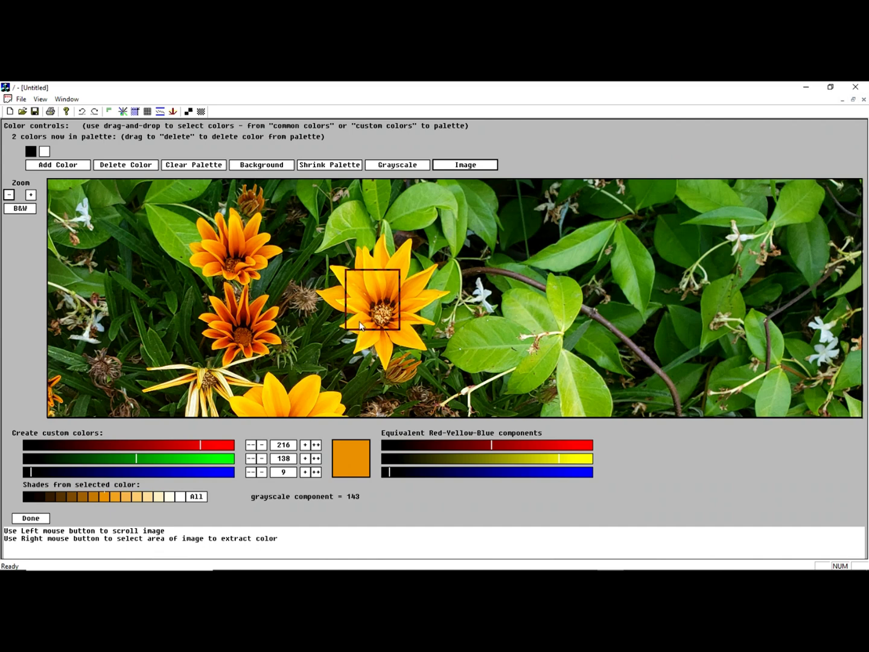
{"action": "left_click_drag", "start_coordinate": [357, 456], "coordinate": [59, 152]}
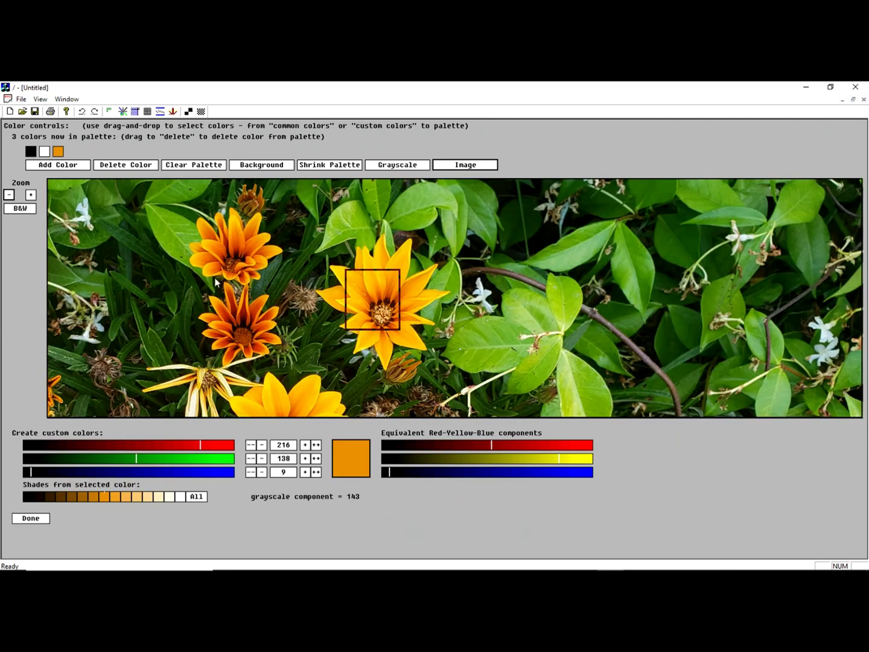
- Clear the palette to remove the added orange color
{"action": "scroll", "coordinate": [382, 311], "scroll_direction": "up", "scroll_amount": 3}
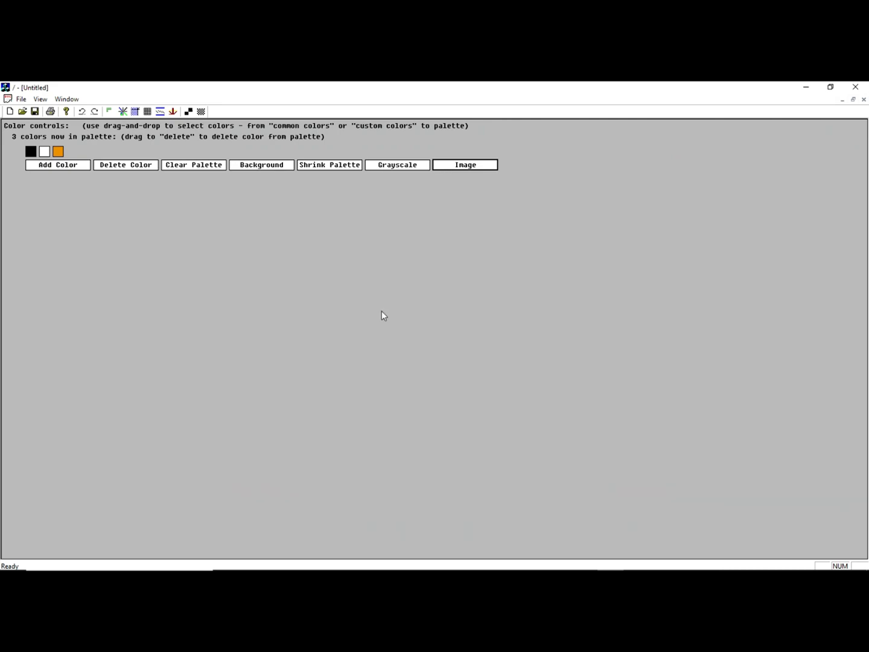
{"action": "scroll", "coordinate": [355, 334], "scroll_direction": "down", "scroll_amount": 3}
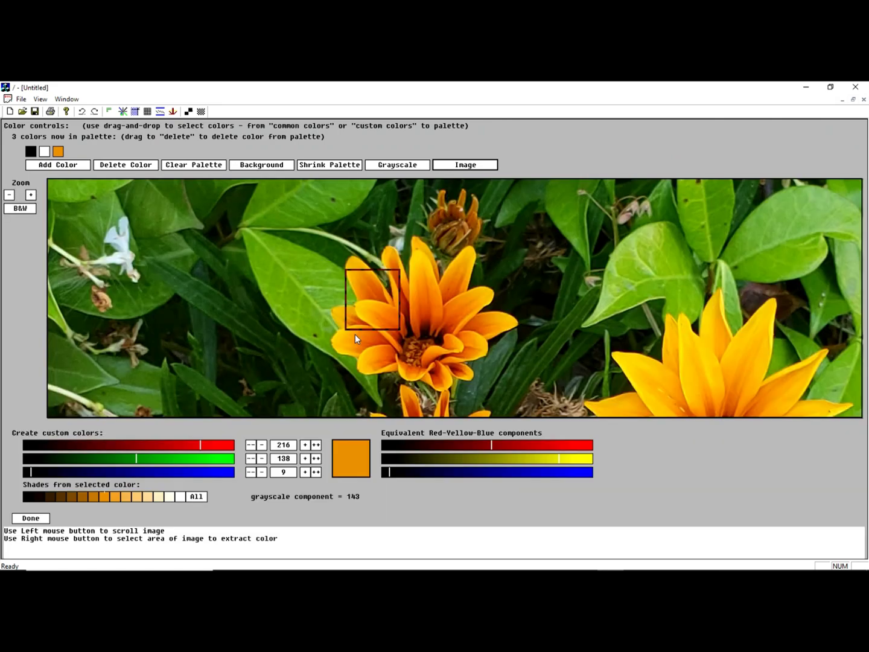
{"action": "left_click", "coordinate": [193, 165]}
- Extract the yellow-orange color from a narrow rectangular area within one petal of the enlarged large flower
{"action": "scroll", "coordinate": [337, 297], "scroll_direction": "down", "scroll_amount": 2}
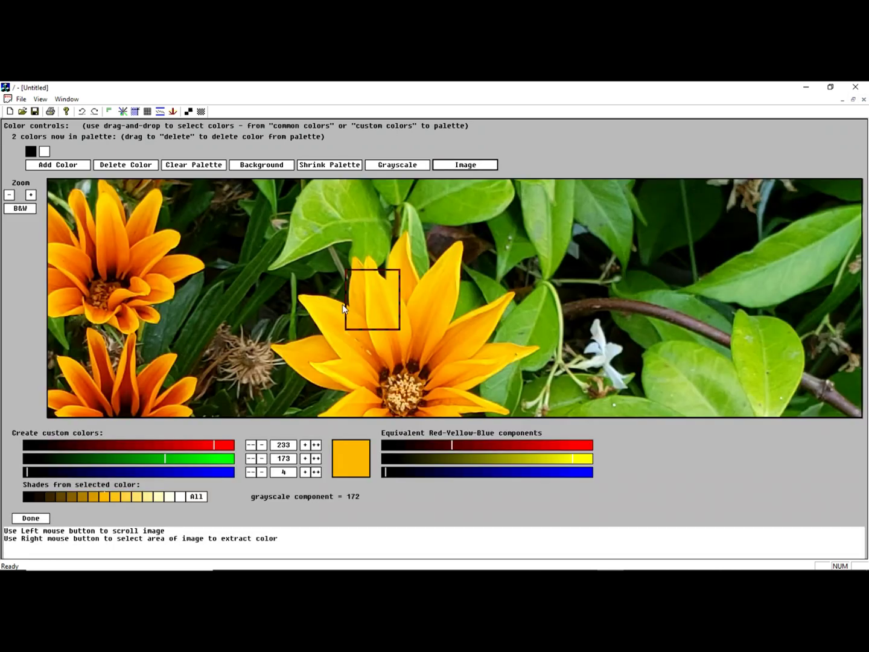
{"action": "scroll", "coordinate": [390, 294], "scroll_direction": "up", "scroll_amount": 2}
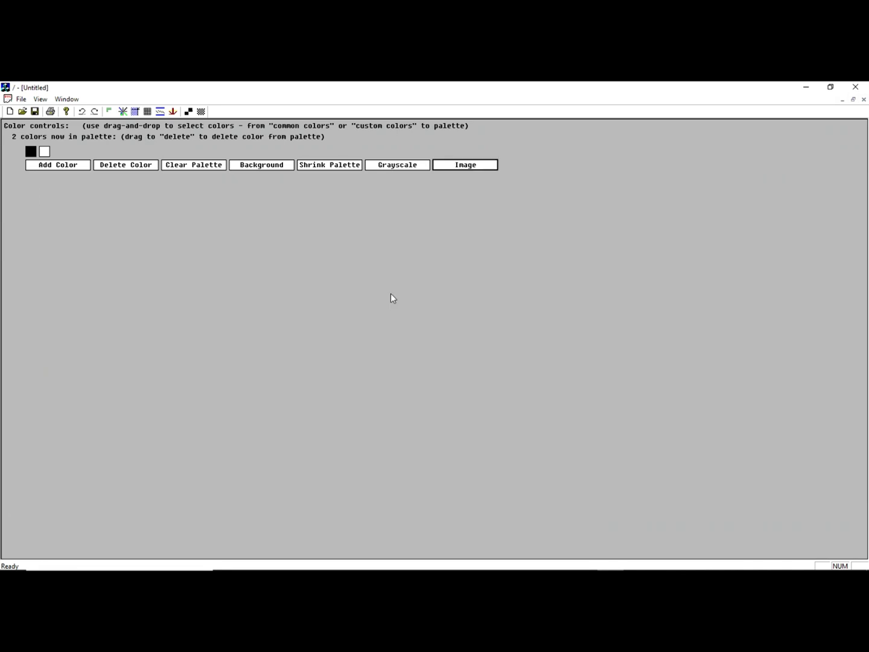
{"action": "left_click_drag", "start_coordinate": [258, 223], "coordinate": [365, 307]}
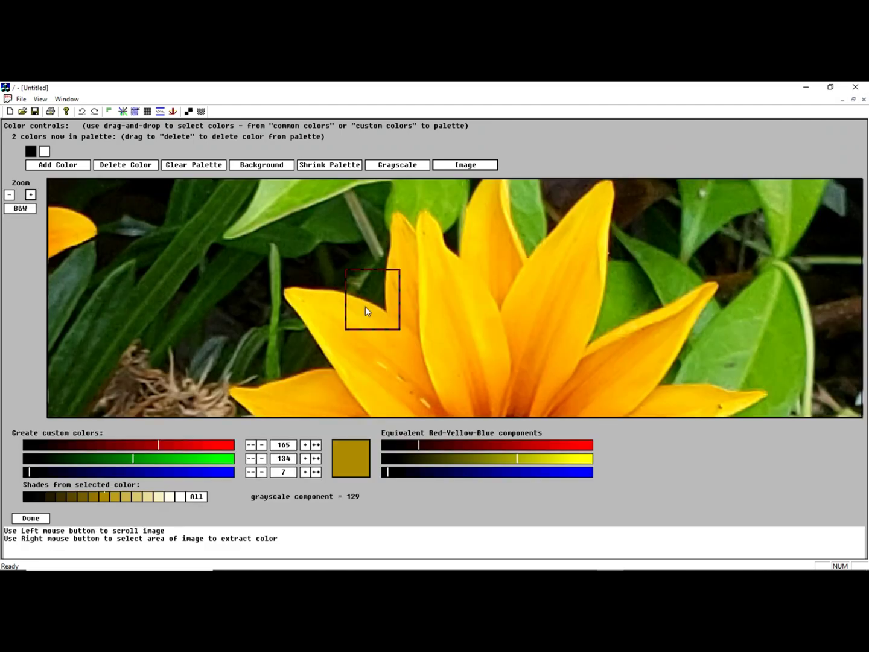
{"action": "right_click", "coordinate": [422, 265]}
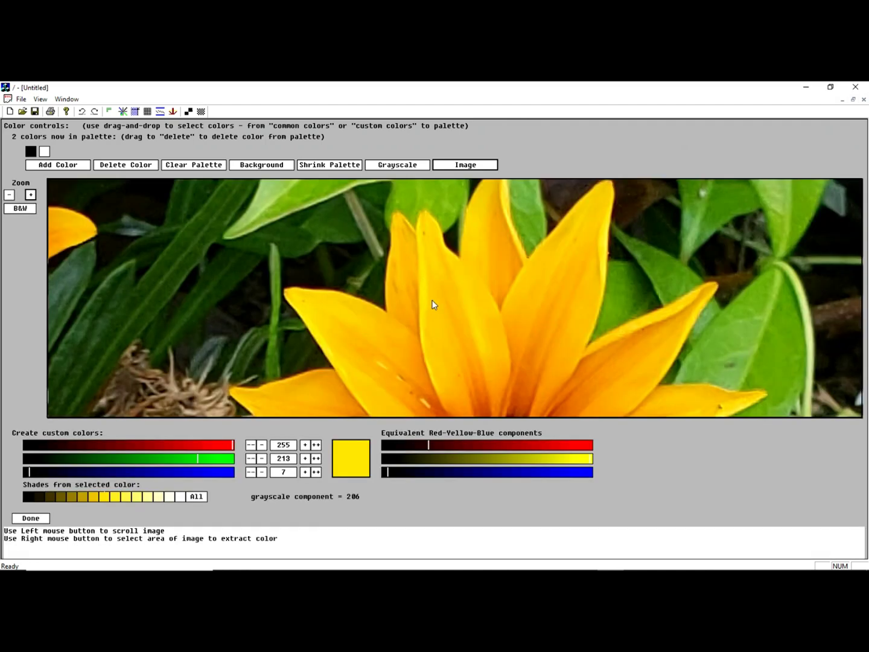
{"action": "right_click", "coordinate": [427, 288]}
{"action": "right_click", "coordinate": [481, 363]}
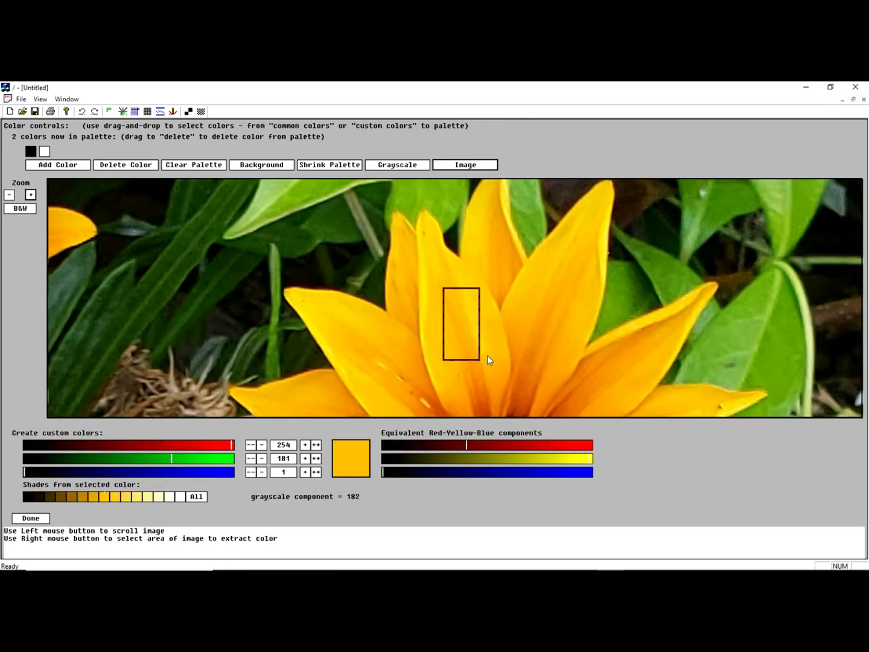
- Sample the flower's dark petal base, then extract the yellow-orange from a larger area across the upper petals and add it to the palette
{"action": "right_click", "coordinate": [495, 411]}
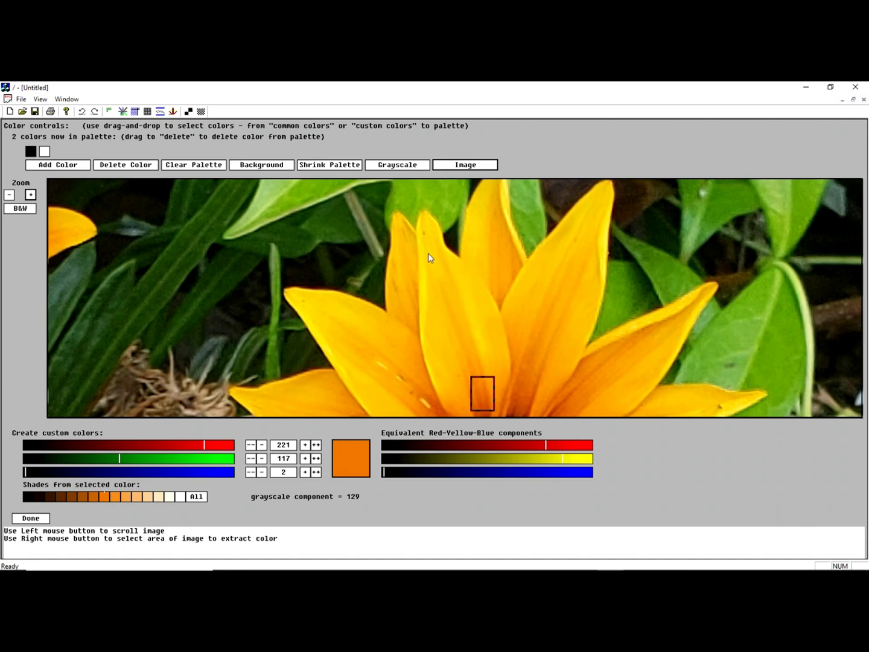
{"action": "right_click", "coordinate": [540, 356]}
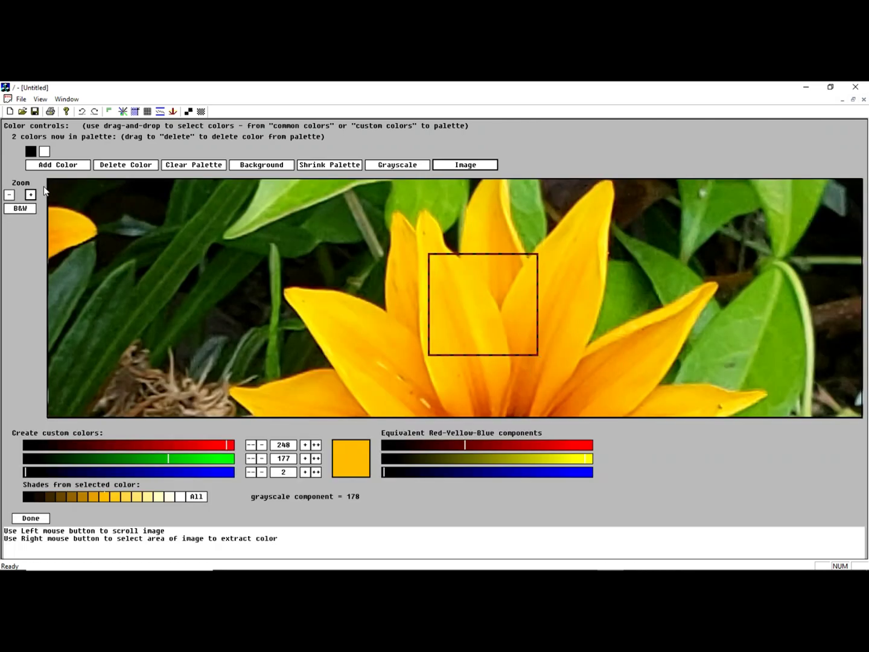
{"action": "left_click", "coordinate": [61, 167]}
- Extract the light green of the broad leaf and the dark green of the narrow leaves, adding both colors to the palette
{"action": "left_click_drag", "start_coordinate": [741, 310], "coordinate": [791, 361]}
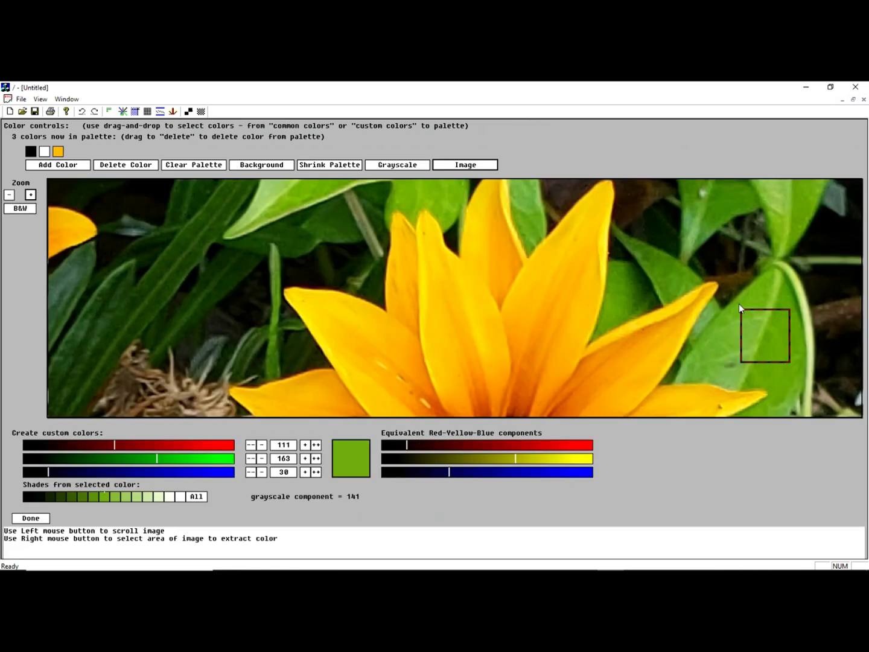
{"action": "left_click", "coordinate": [68, 166]}
{"action": "left_click_drag", "start_coordinate": [62, 278], "coordinate": [127, 332]}
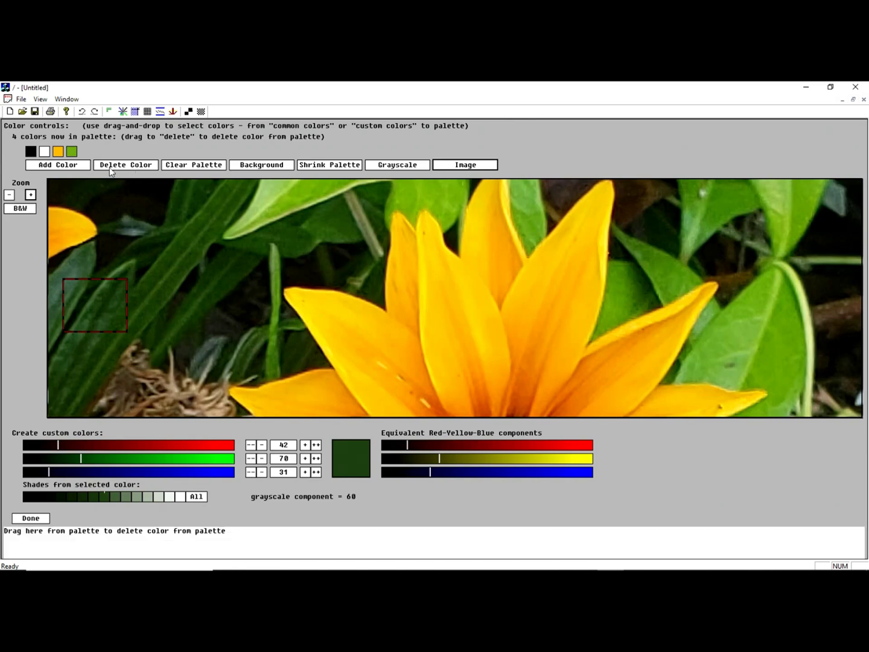
{"action": "left_click", "coordinate": [79, 167]}
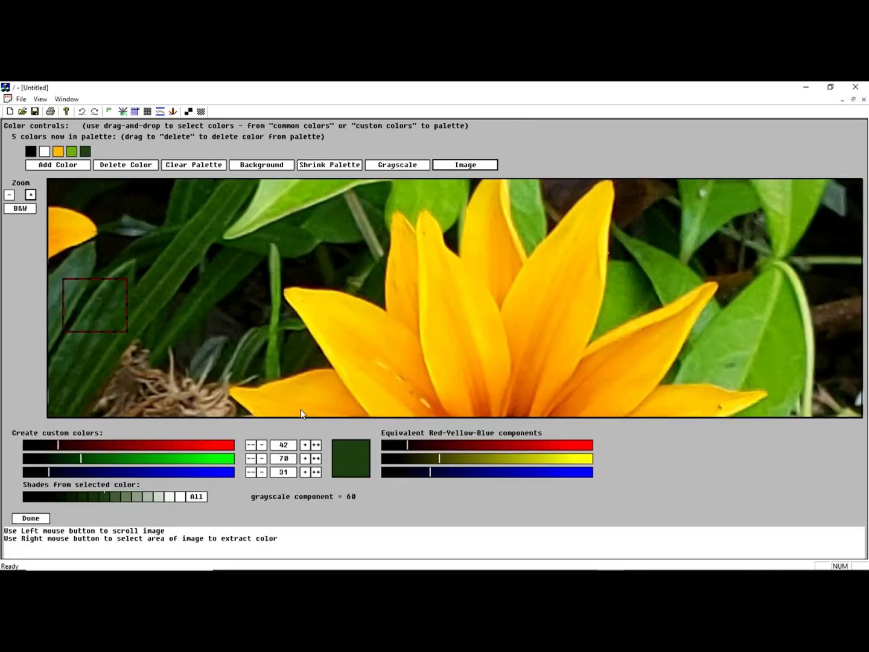
- Bring up the Paint photos Stash_bright_sunlight, Stash_Cloud_day and Stash_LED_Worklight side by side to compare the yarn colors under different lighting
{"action": "scroll", "coordinate": [584, 301], "scroll_direction": "down", "scroll_amount": 1}
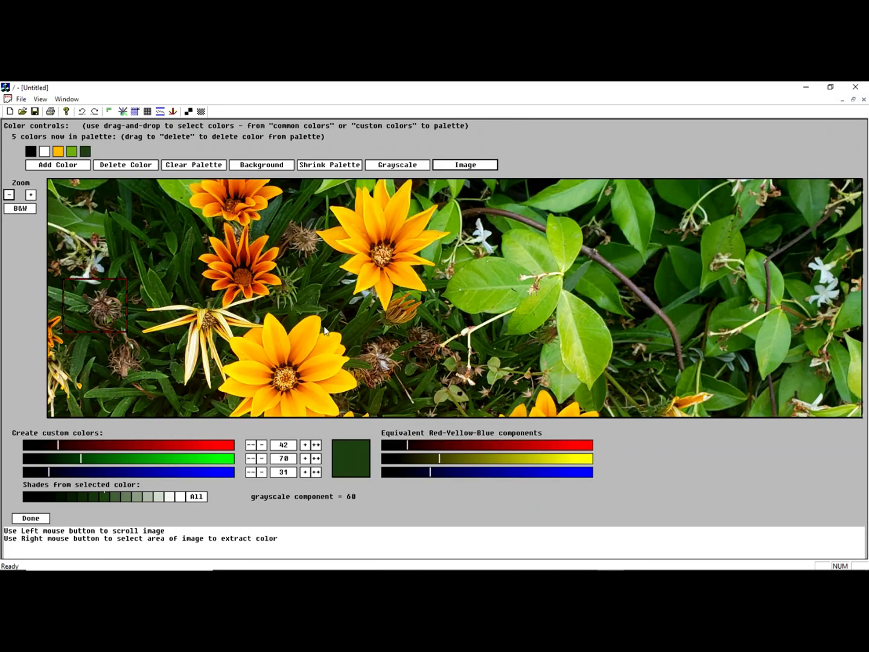
{"action": "scroll", "coordinate": [578, 278], "scroll_direction": "down", "scroll_amount": 1}
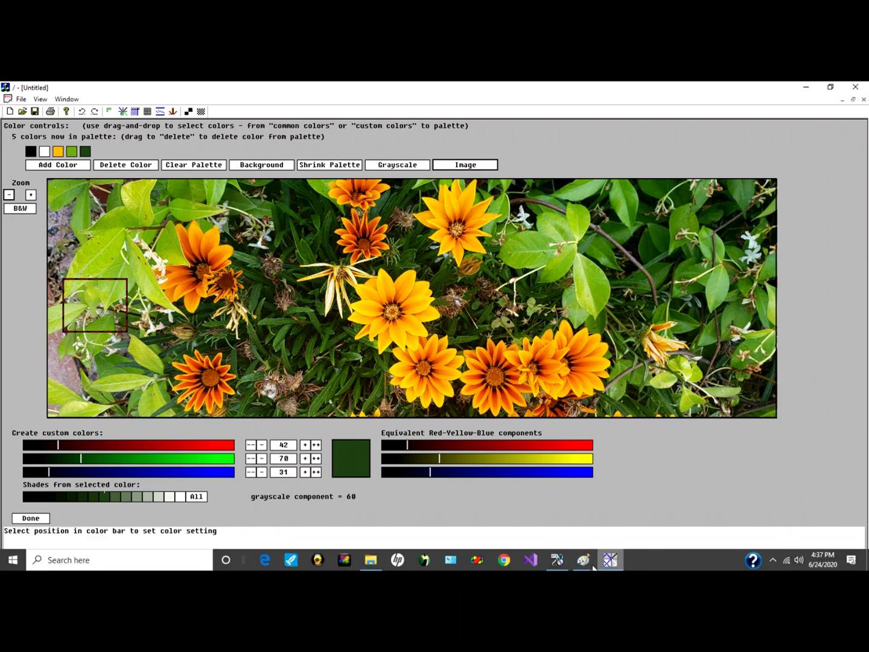
{"action": "left_click", "coordinate": [586, 562]}
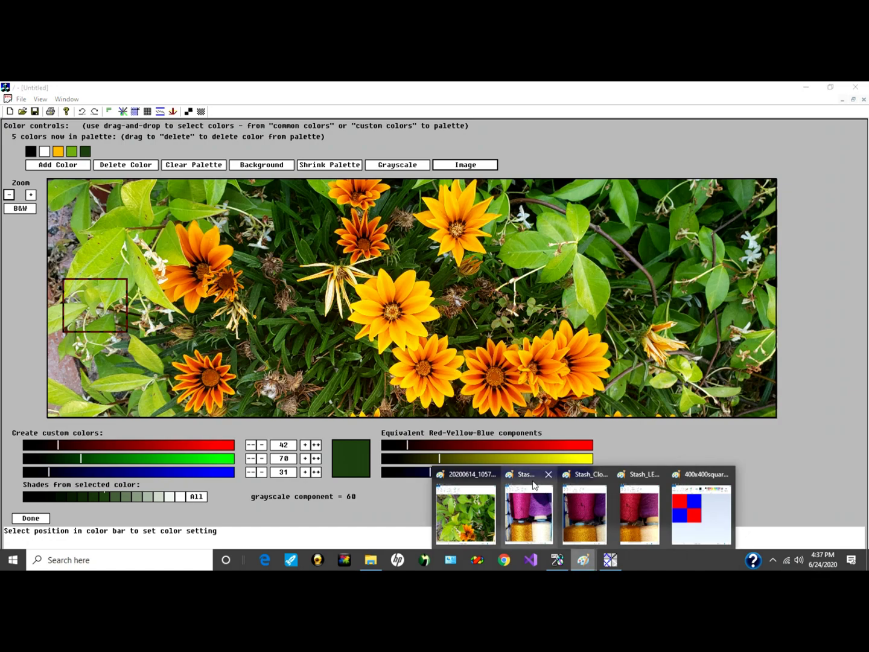
{"action": "left_click", "coordinate": [529, 514]}
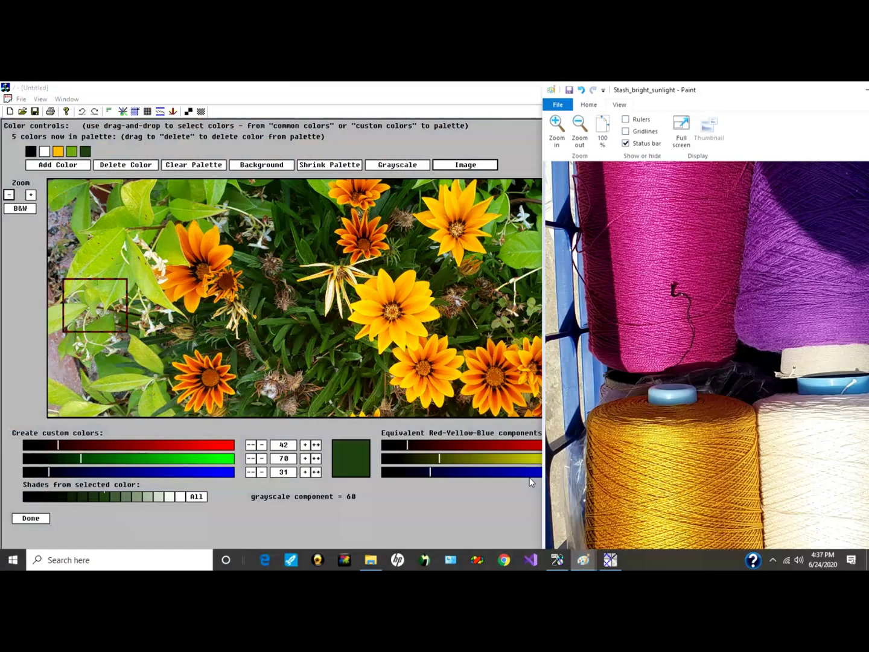
{"action": "left_click", "coordinate": [583, 560]}
{"action": "left_click", "coordinate": [578, 482]}
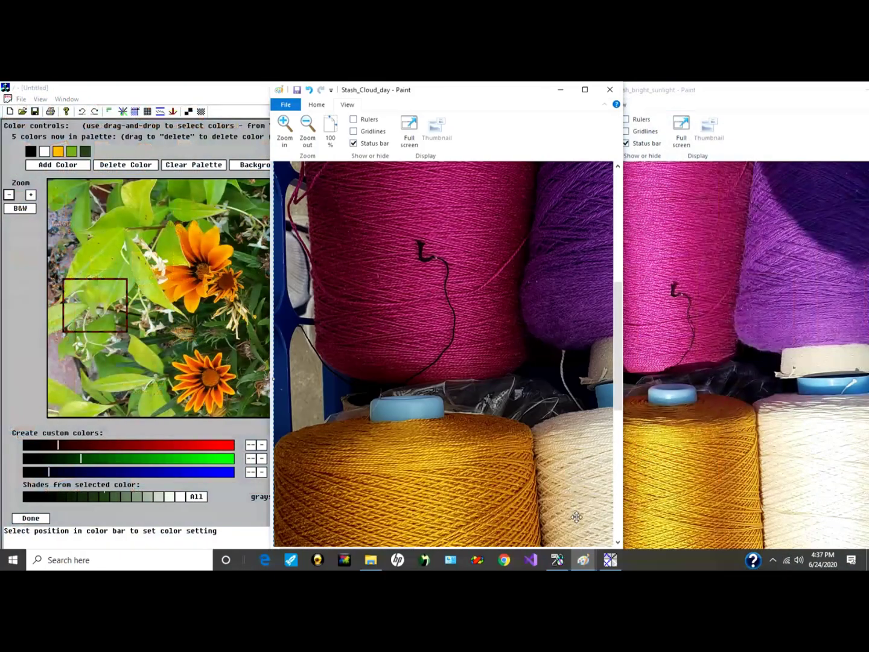
{"action": "left_click", "coordinate": [583, 560]}
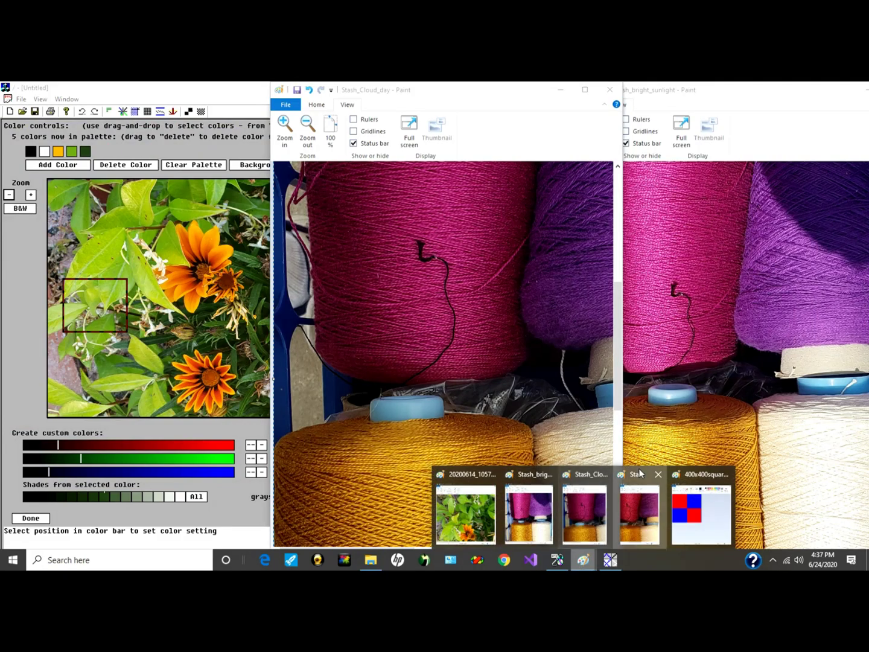
{"action": "left_click", "coordinate": [626, 500]}
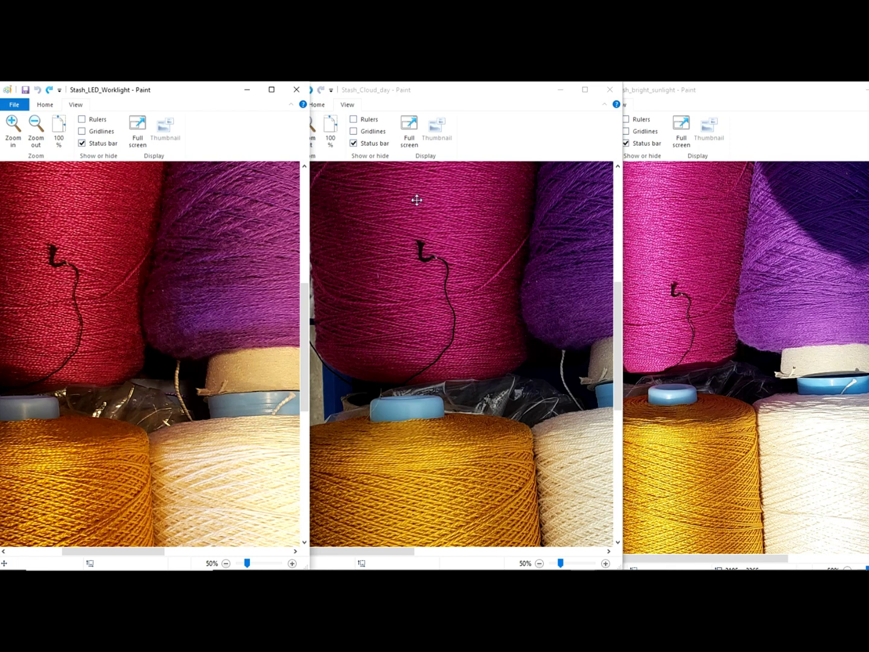
- Replace the source image in the color controls with the yarn photo Stash_Cloud_day from Paint
{"action": "left_click", "coordinate": [475, 152]}
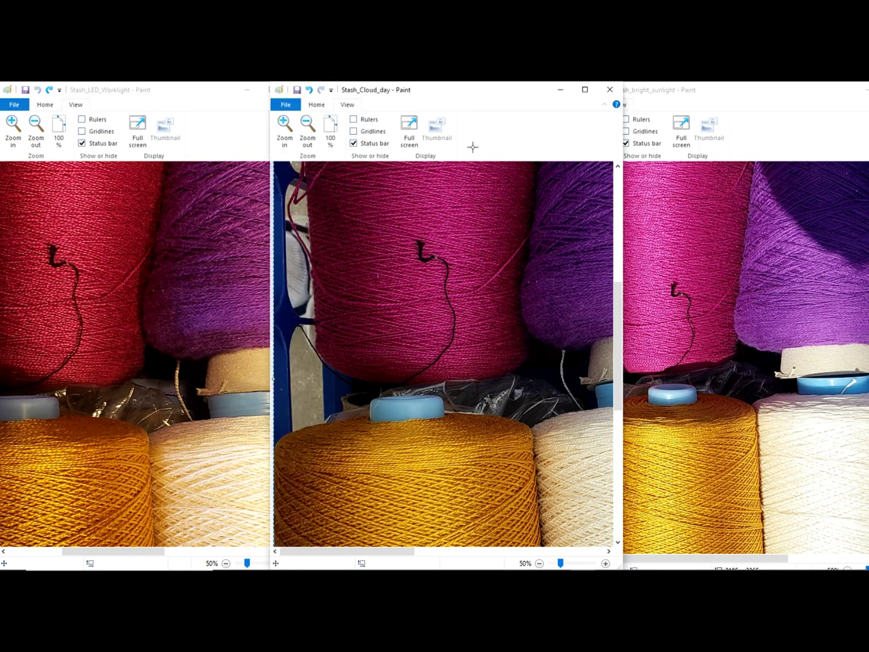
{"action": "mouse_move", "coordinate": [269, 568]}
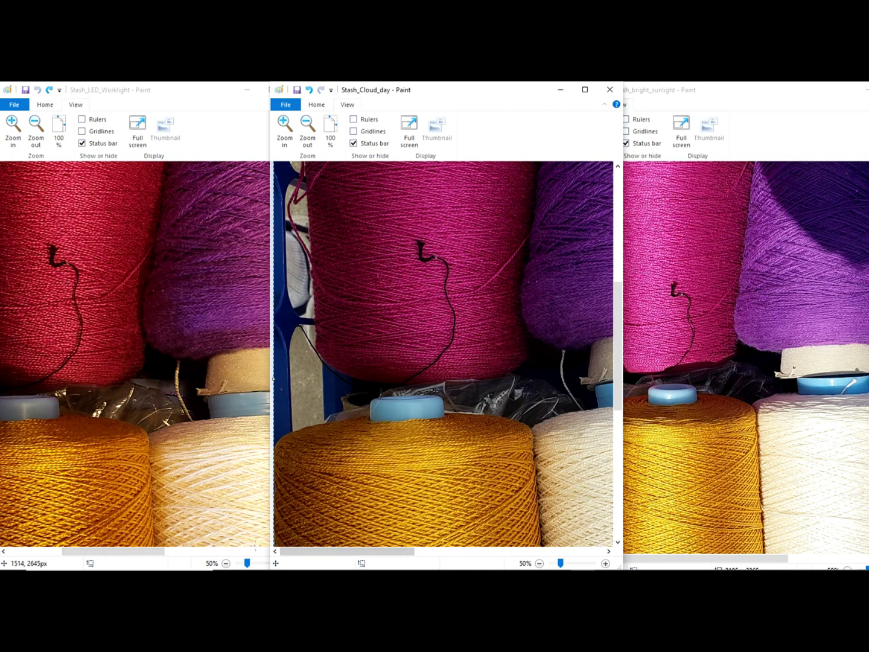
{"action": "left_click", "coordinate": [611, 560]}
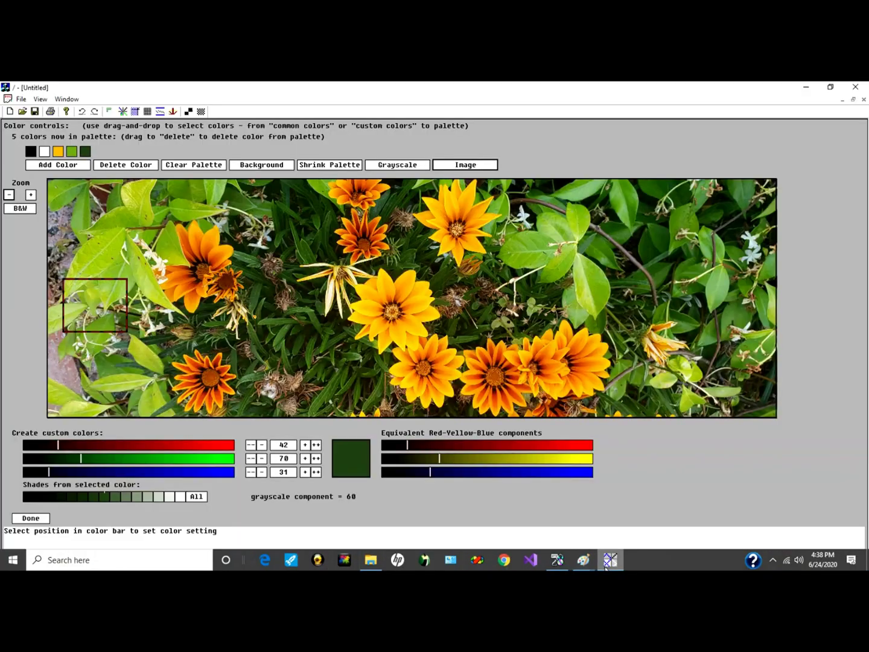
{"action": "left_click", "coordinate": [467, 166]}
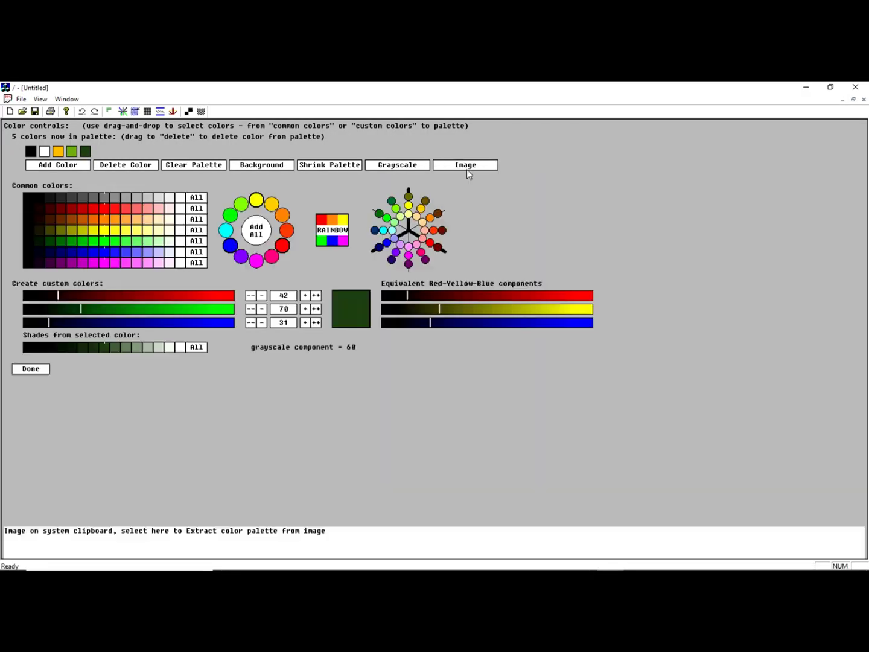
{"action": "left_click", "coordinate": [467, 163]}
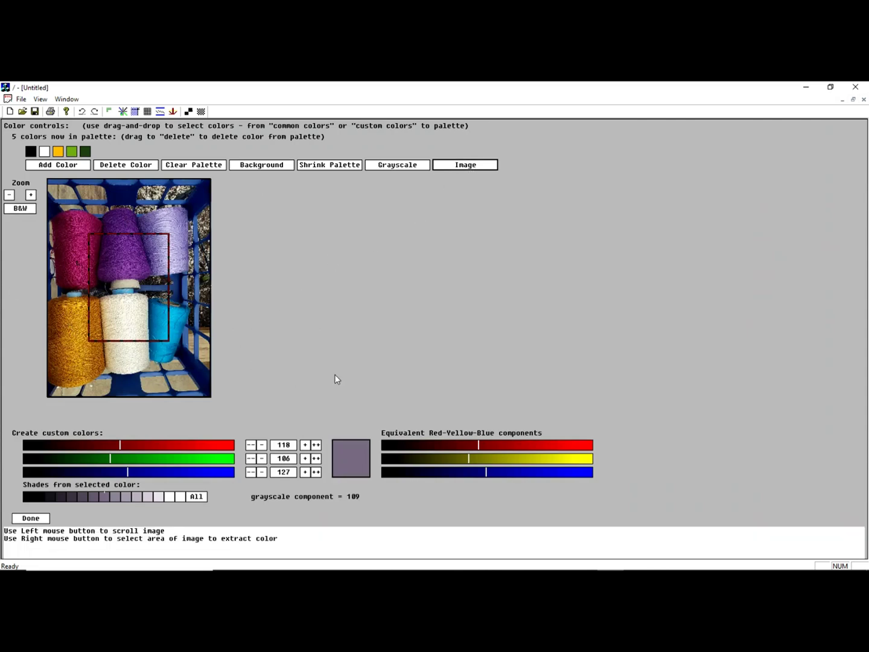
- Sample the magenta yarn cone, then extract the purple from a large area on the purple cone and add it to the palette
{"action": "scroll", "coordinate": [229, 302], "scroll_direction": "up", "scroll_amount": 1}
{"action": "scroll", "coordinate": [229, 298], "scroll_direction": "up", "scroll_amount": 1}
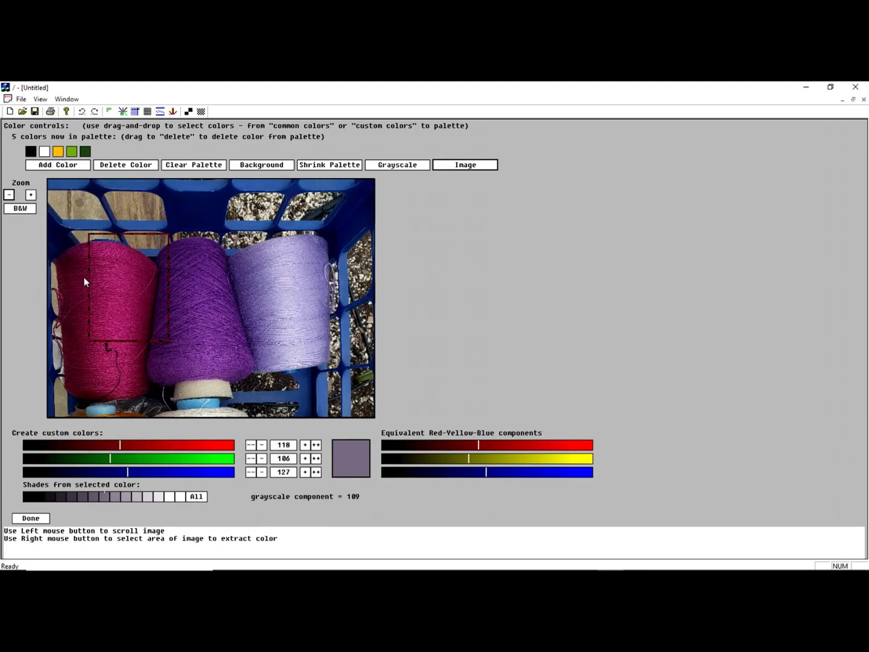
{"action": "scroll", "coordinate": [213, 338], "scroll_direction": "up", "scroll_amount": 1}
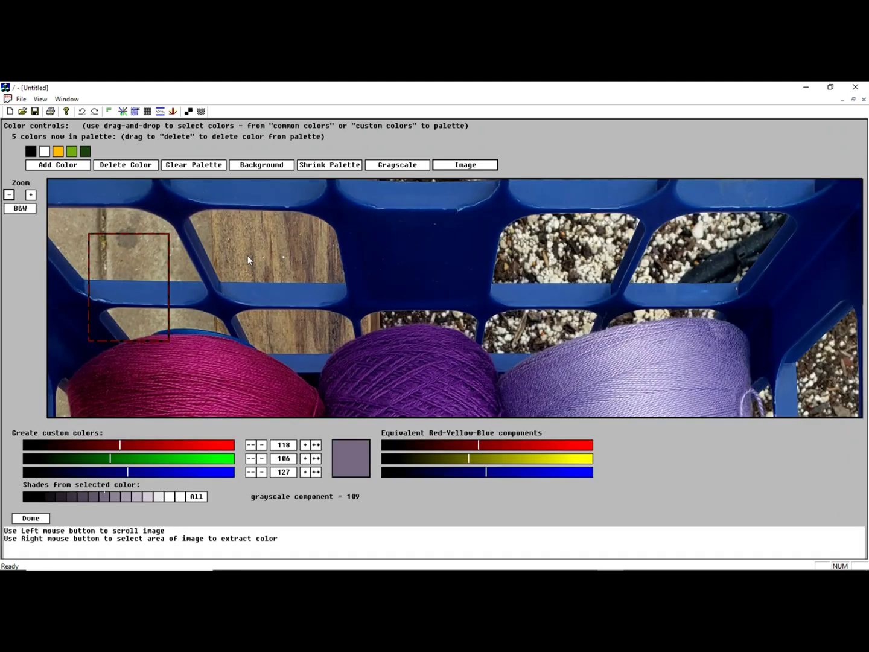
{"action": "left_click_drag", "start_coordinate": [247, 258], "coordinate": [281, 197]}
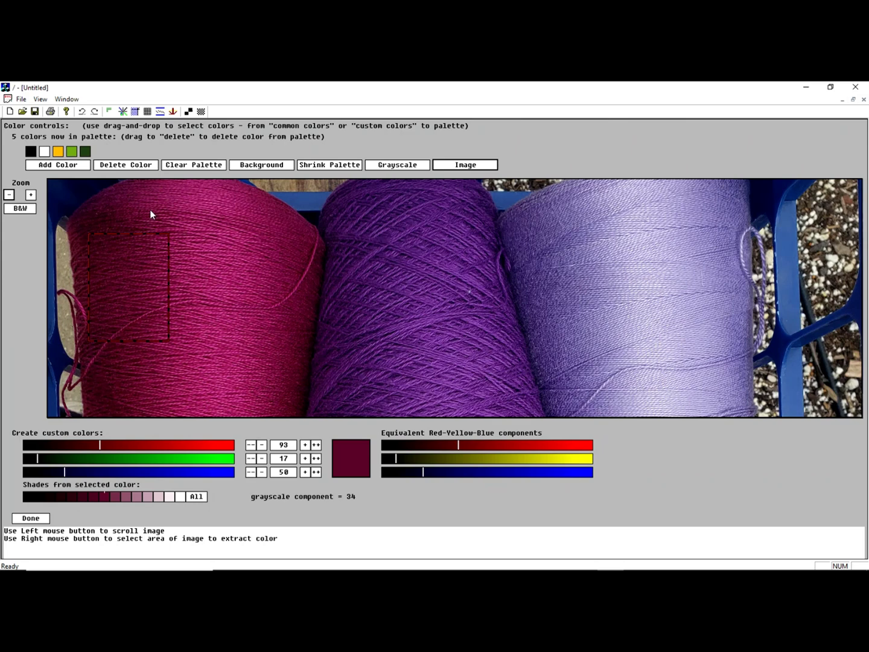
{"action": "left_click_drag", "start_coordinate": [151, 211], "coordinate": [263, 400]}
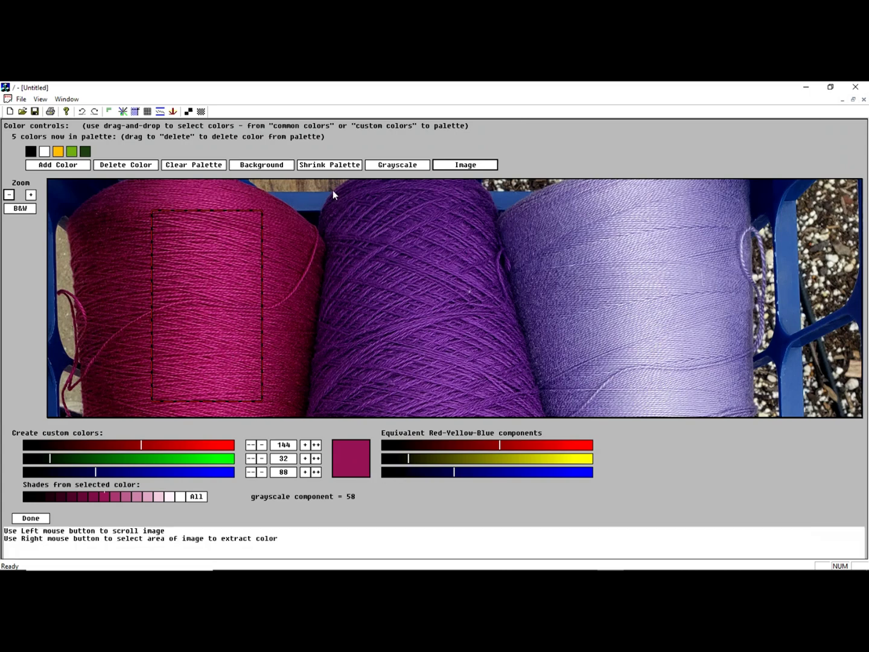
{"action": "left_click_drag", "start_coordinate": [492, 410], "coordinate": [491, 402]}
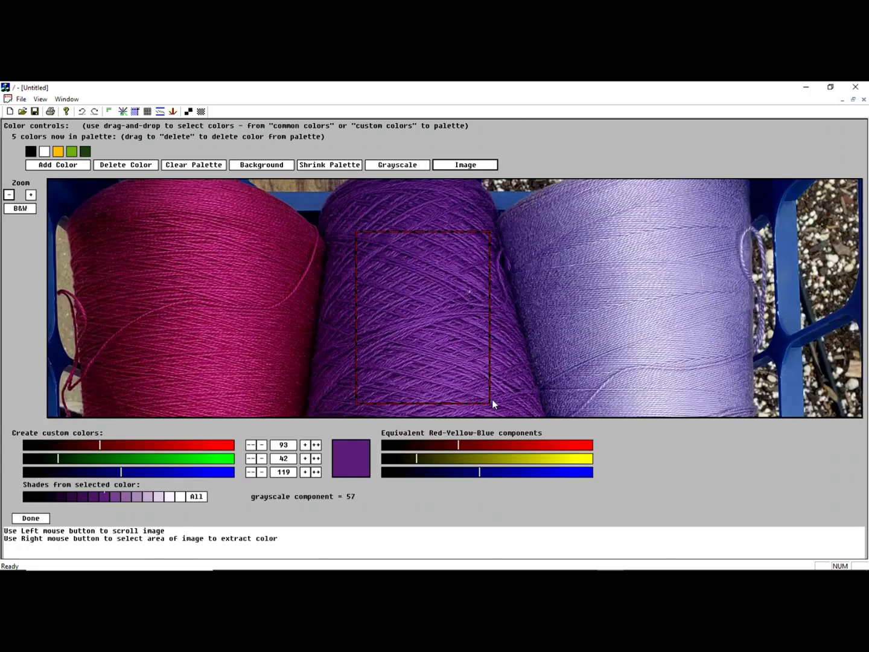
{"action": "left_click_drag", "start_coordinate": [342, 447], "coordinate": [46, 168]}
- Extract the magenta and lavender colors from rectangular areas on their yarn cones and add both to the palette
{"action": "left_click_drag", "start_coordinate": [269, 397], "coordinate": [268, 397]}
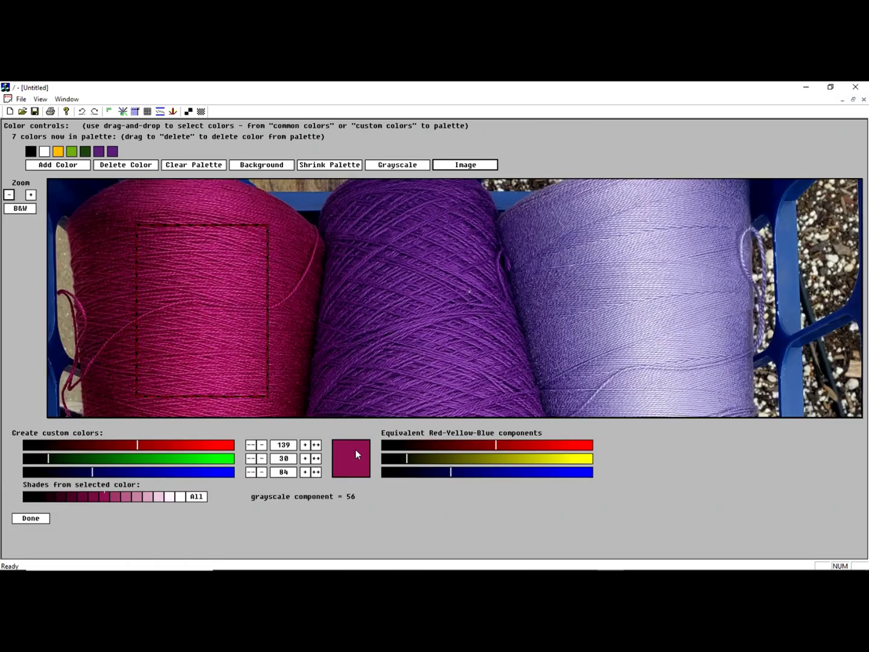
{"action": "left_click", "coordinate": [68, 167]}
{"action": "left_click_drag", "start_coordinate": [612, 385], "coordinate": [690, 224]}
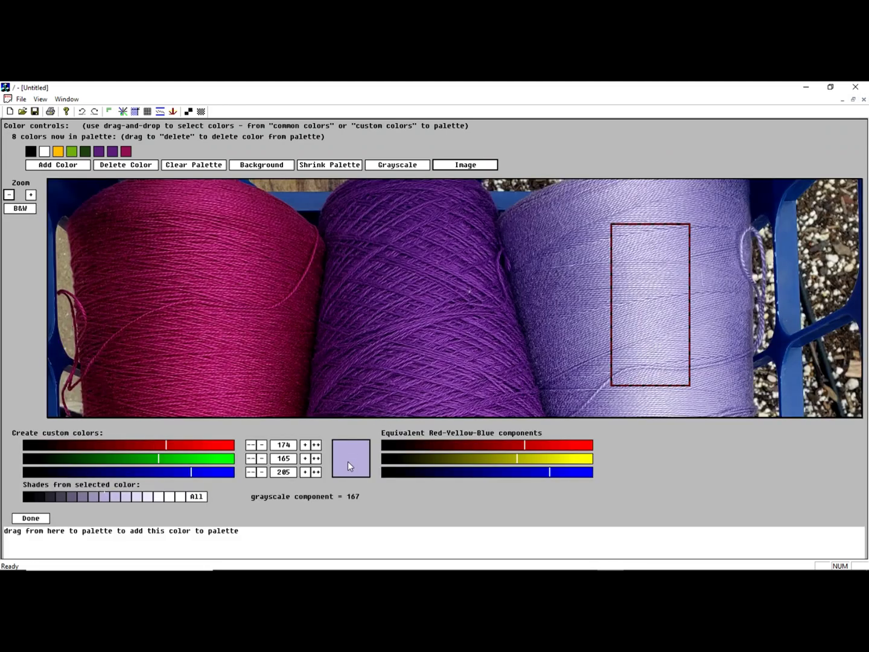
{"action": "left_click_drag", "start_coordinate": [347, 444], "coordinate": [139, 151]}
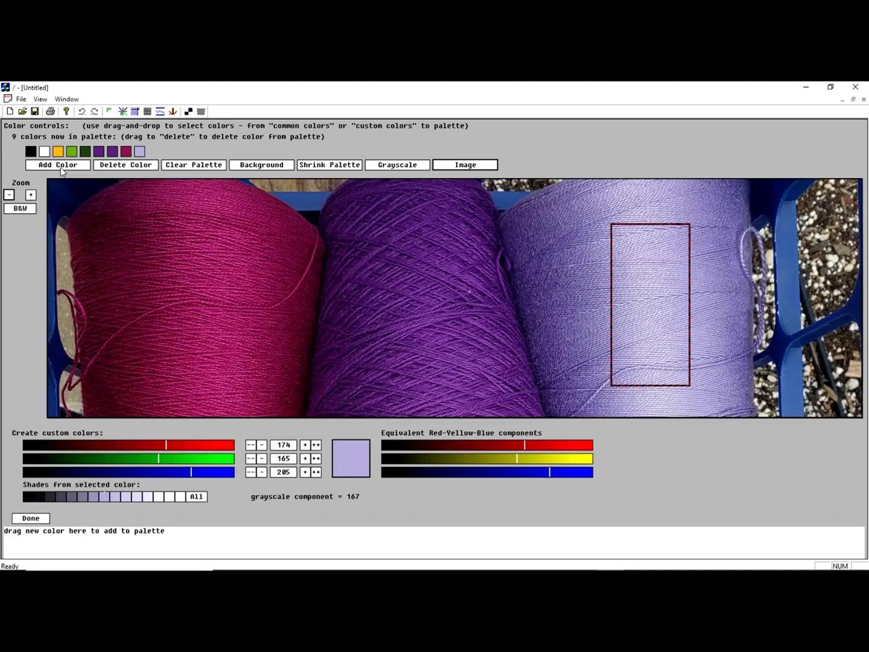
- Extract the gold color from a small rectangular area on the gold yarn cone and add it to the palette
{"action": "scroll", "coordinate": [481, 303], "scroll_direction": "down", "scroll_amount": 2}
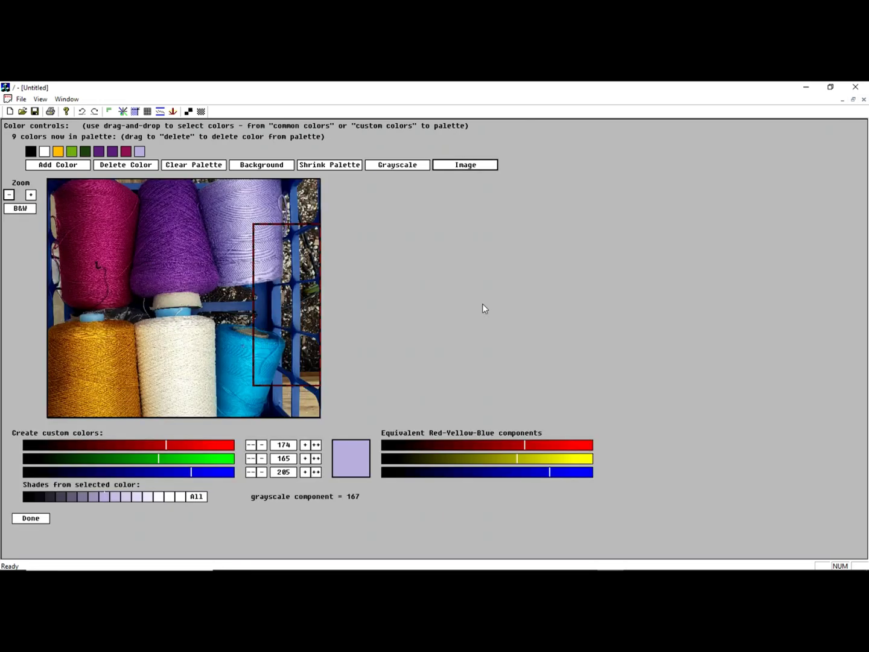
{"action": "left_click_drag", "start_coordinate": [92, 344], "coordinate": [118, 388]}
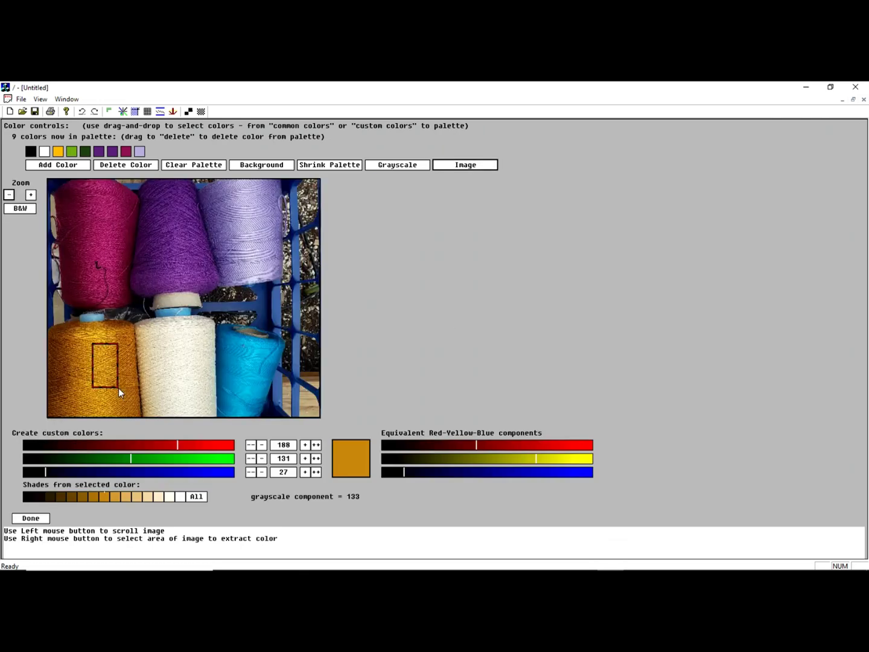
{"action": "left_click_drag", "start_coordinate": [351, 459], "coordinate": [174, 157]}
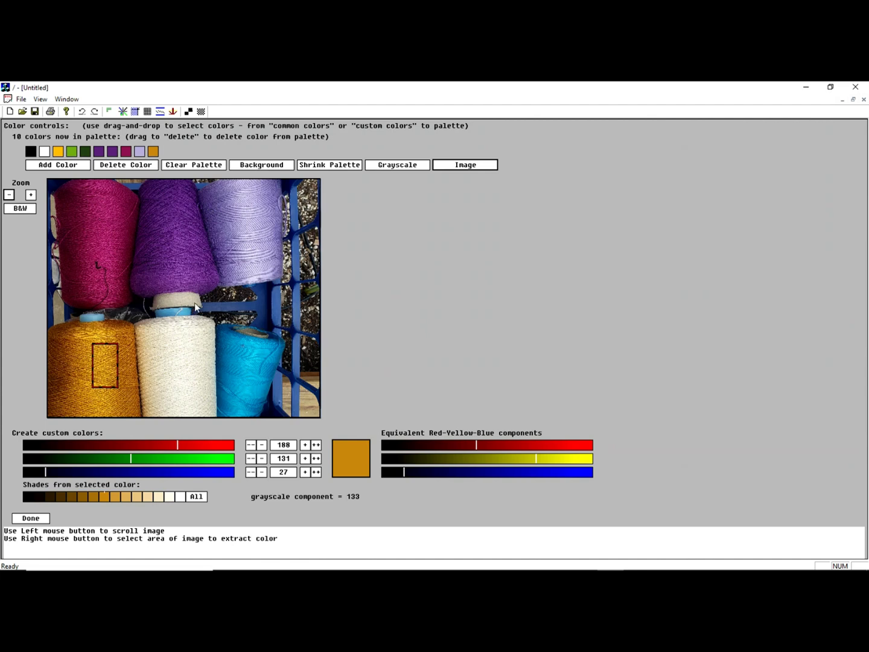
- View the yarn image in black and white to compare the cones' tones and return it to full color
{"action": "left_click", "coordinate": [19, 210]}
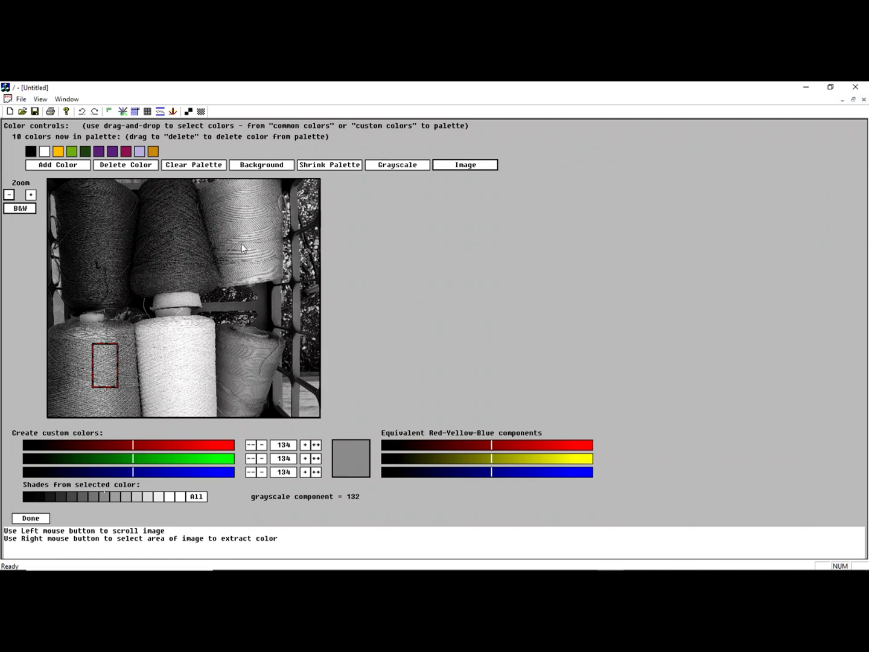
{"action": "left_click", "coordinate": [20, 209]}
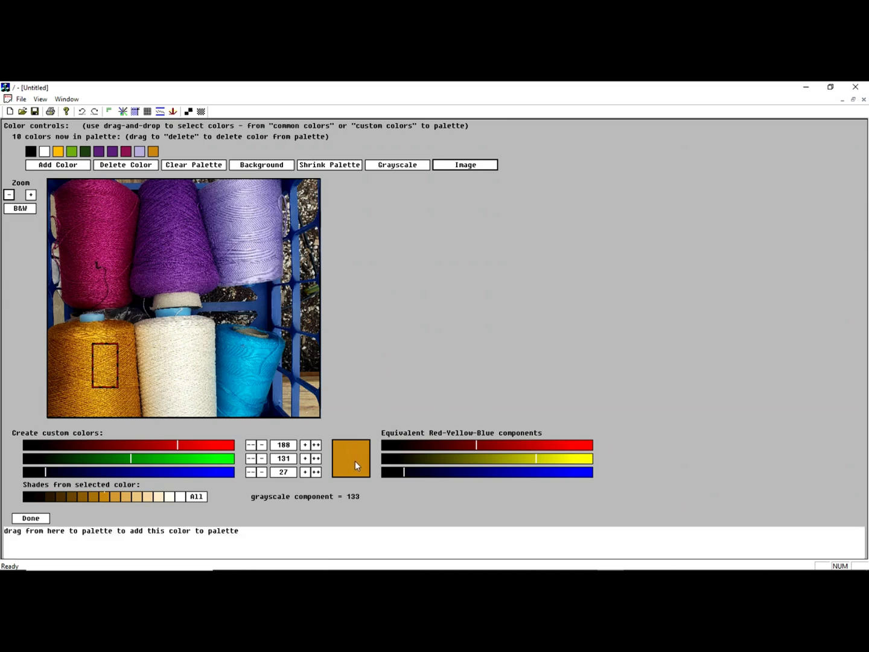
- Adjust the yellow and red components of the extracted gold to mix a darker brown with RGB values 131, 80 and 27
{"action": "left_click_drag", "start_coordinate": [546, 462], "coordinate": [558, 463]}
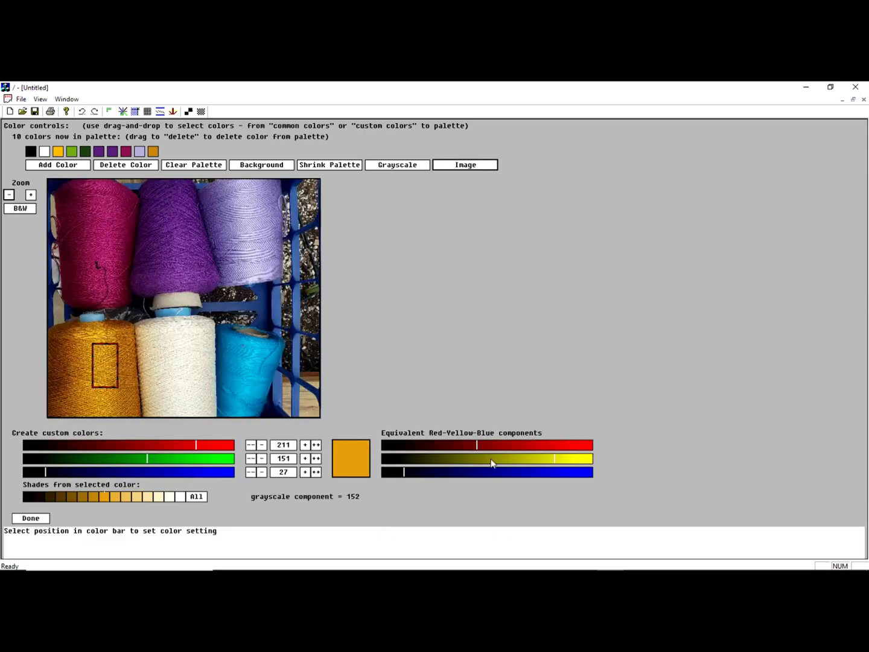
{"action": "left_click", "coordinate": [492, 463]}
{"action": "left_click", "coordinate": [458, 446]}
{"action": "left_click", "coordinate": [486, 446]}
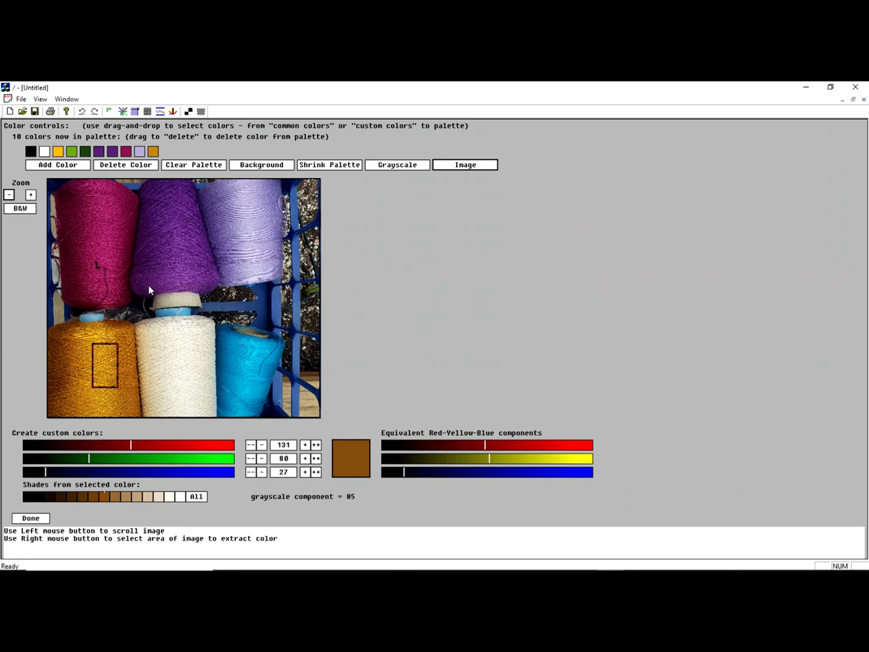
- Sample a single spot on the gold yarn cone, then extract its gold color from a wider rectangular area
{"action": "right_click", "coordinate": [101, 356]}
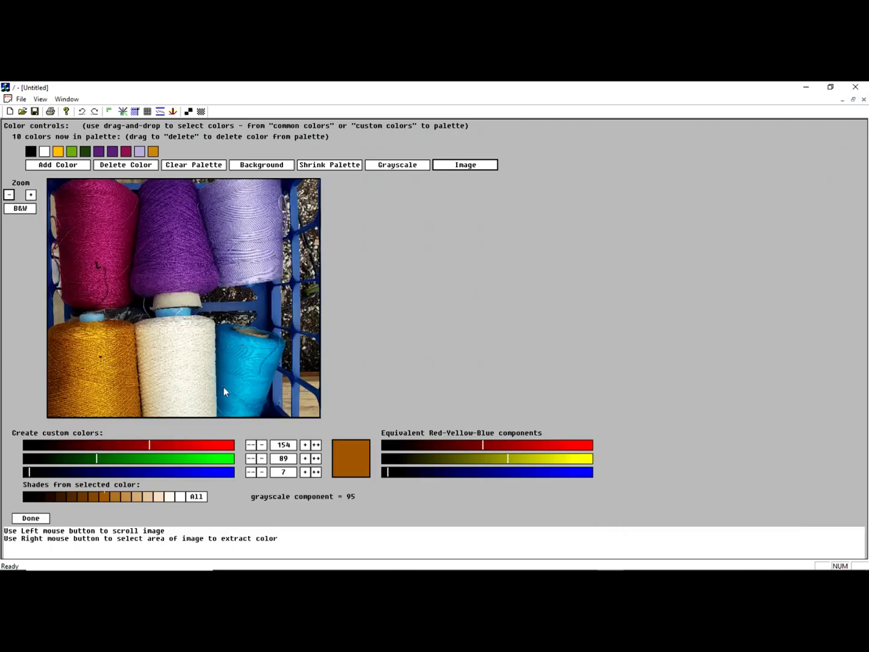
{"action": "left_click_drag", "start_coordinate": [78, 346], "coordinate": [125, 396]}
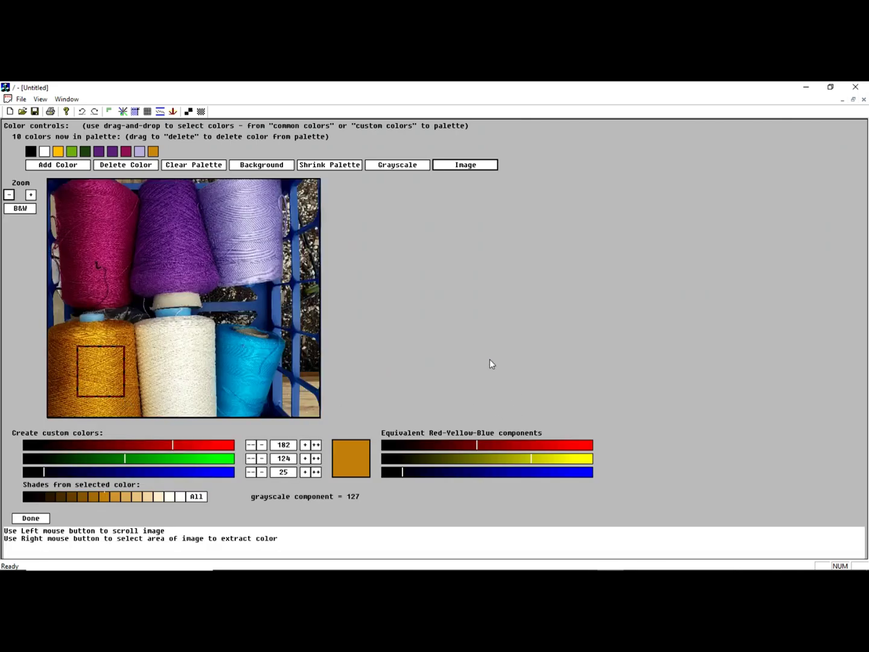